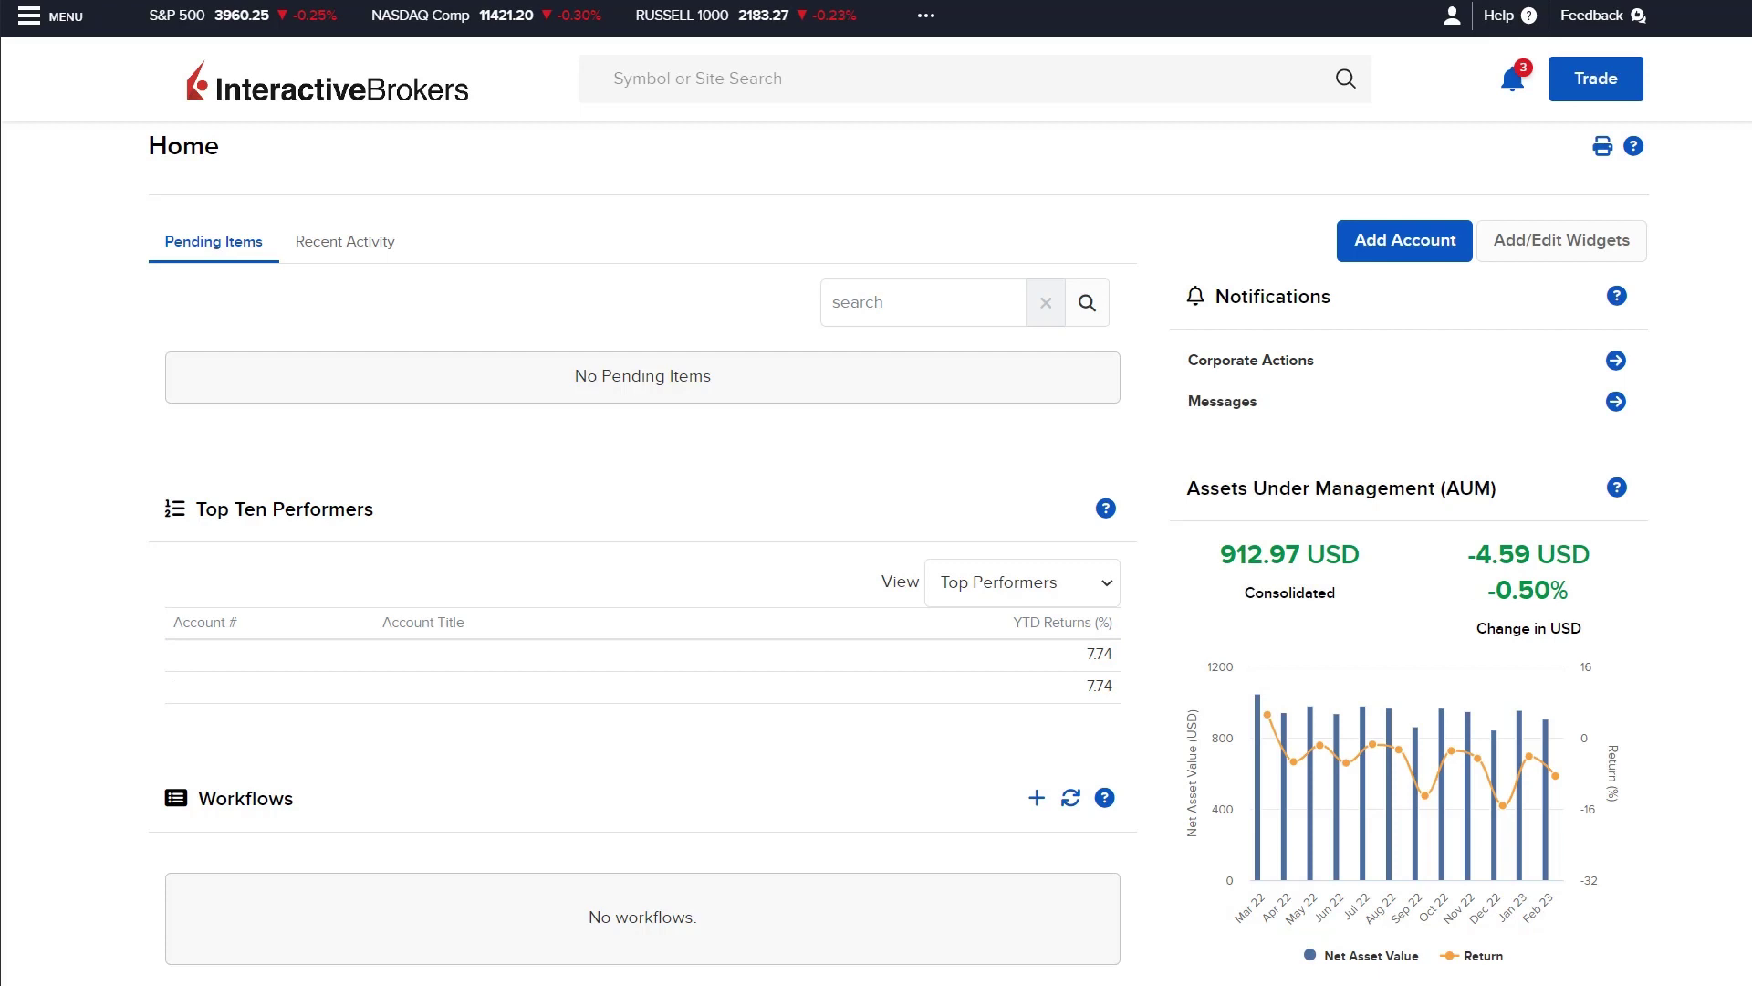
Go to Client Account Templates in Settings and briefly view the Example template's details.
left_click(1450, 23)
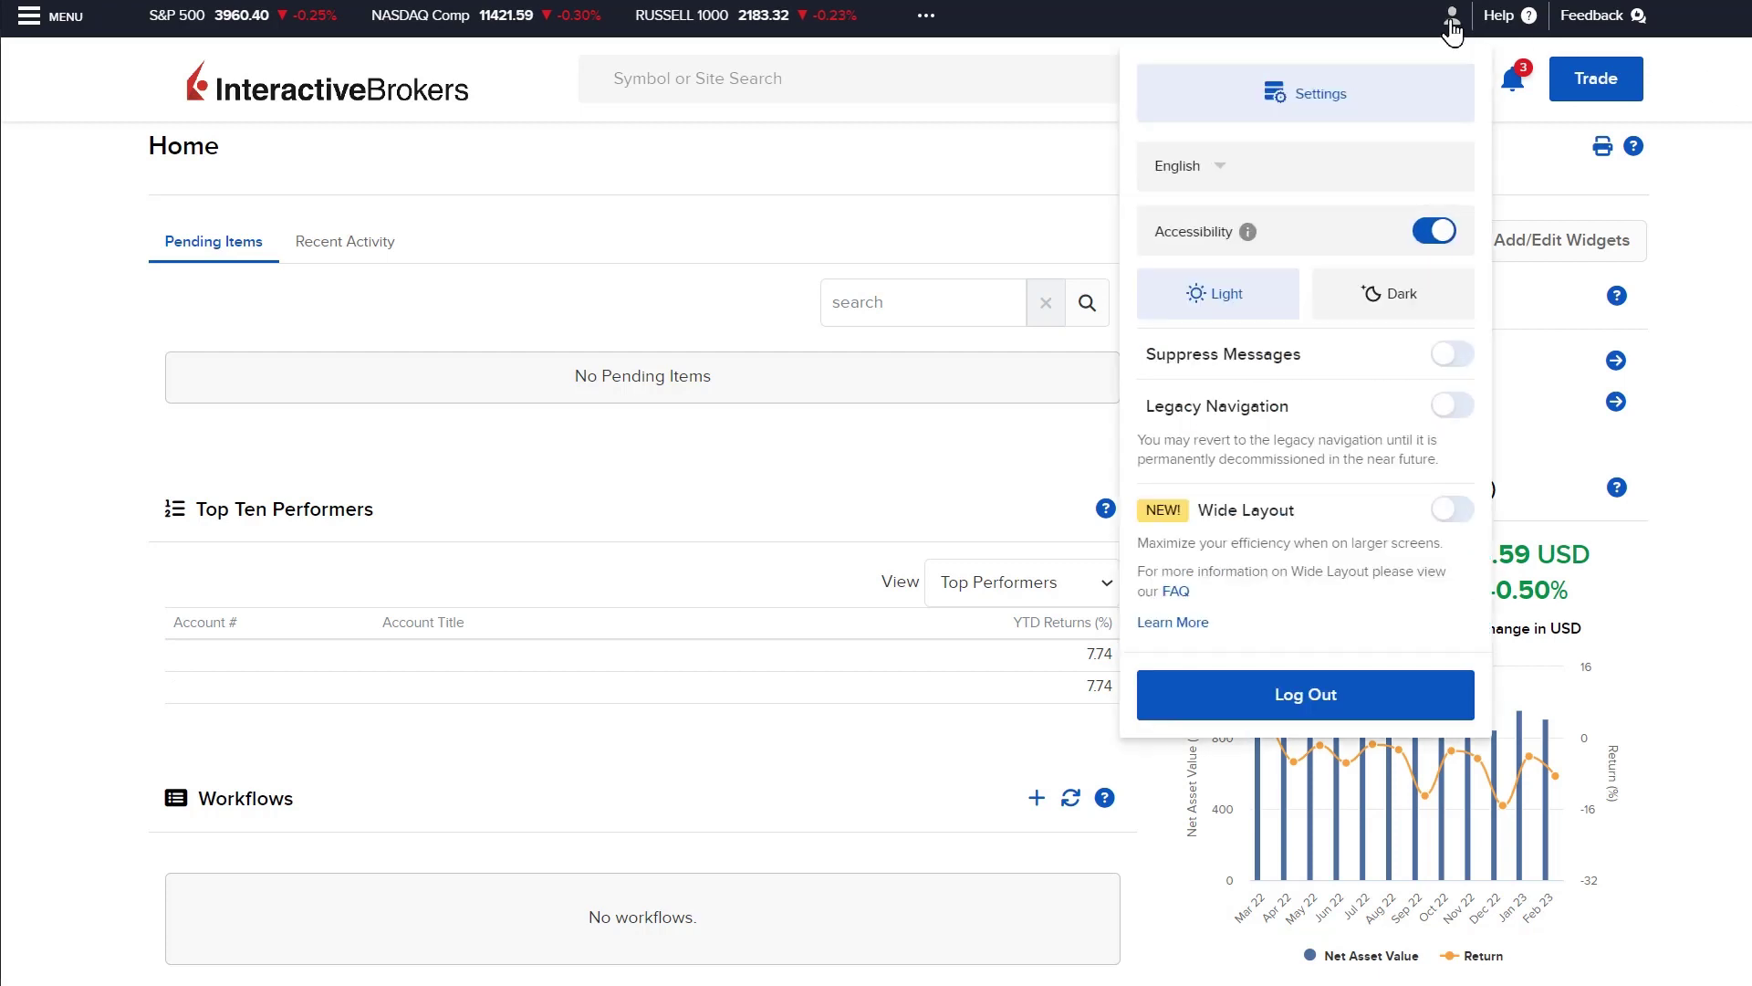
left_click(1403, 94)
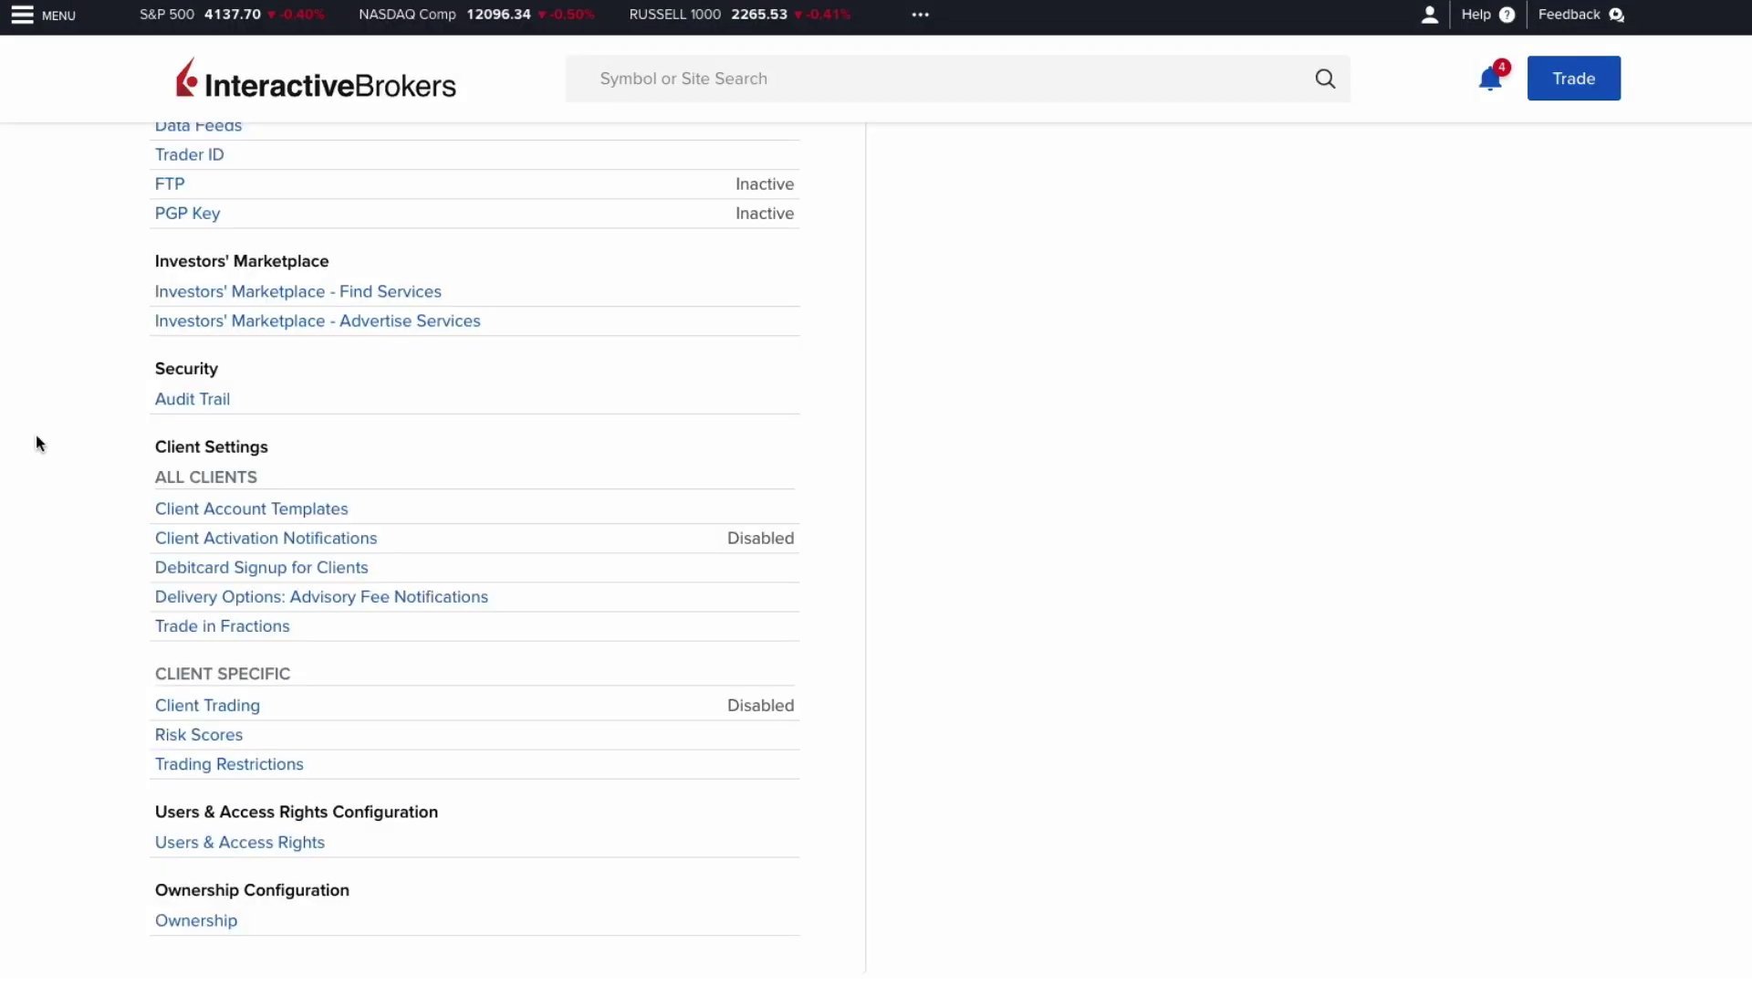
left_click(327, 513)
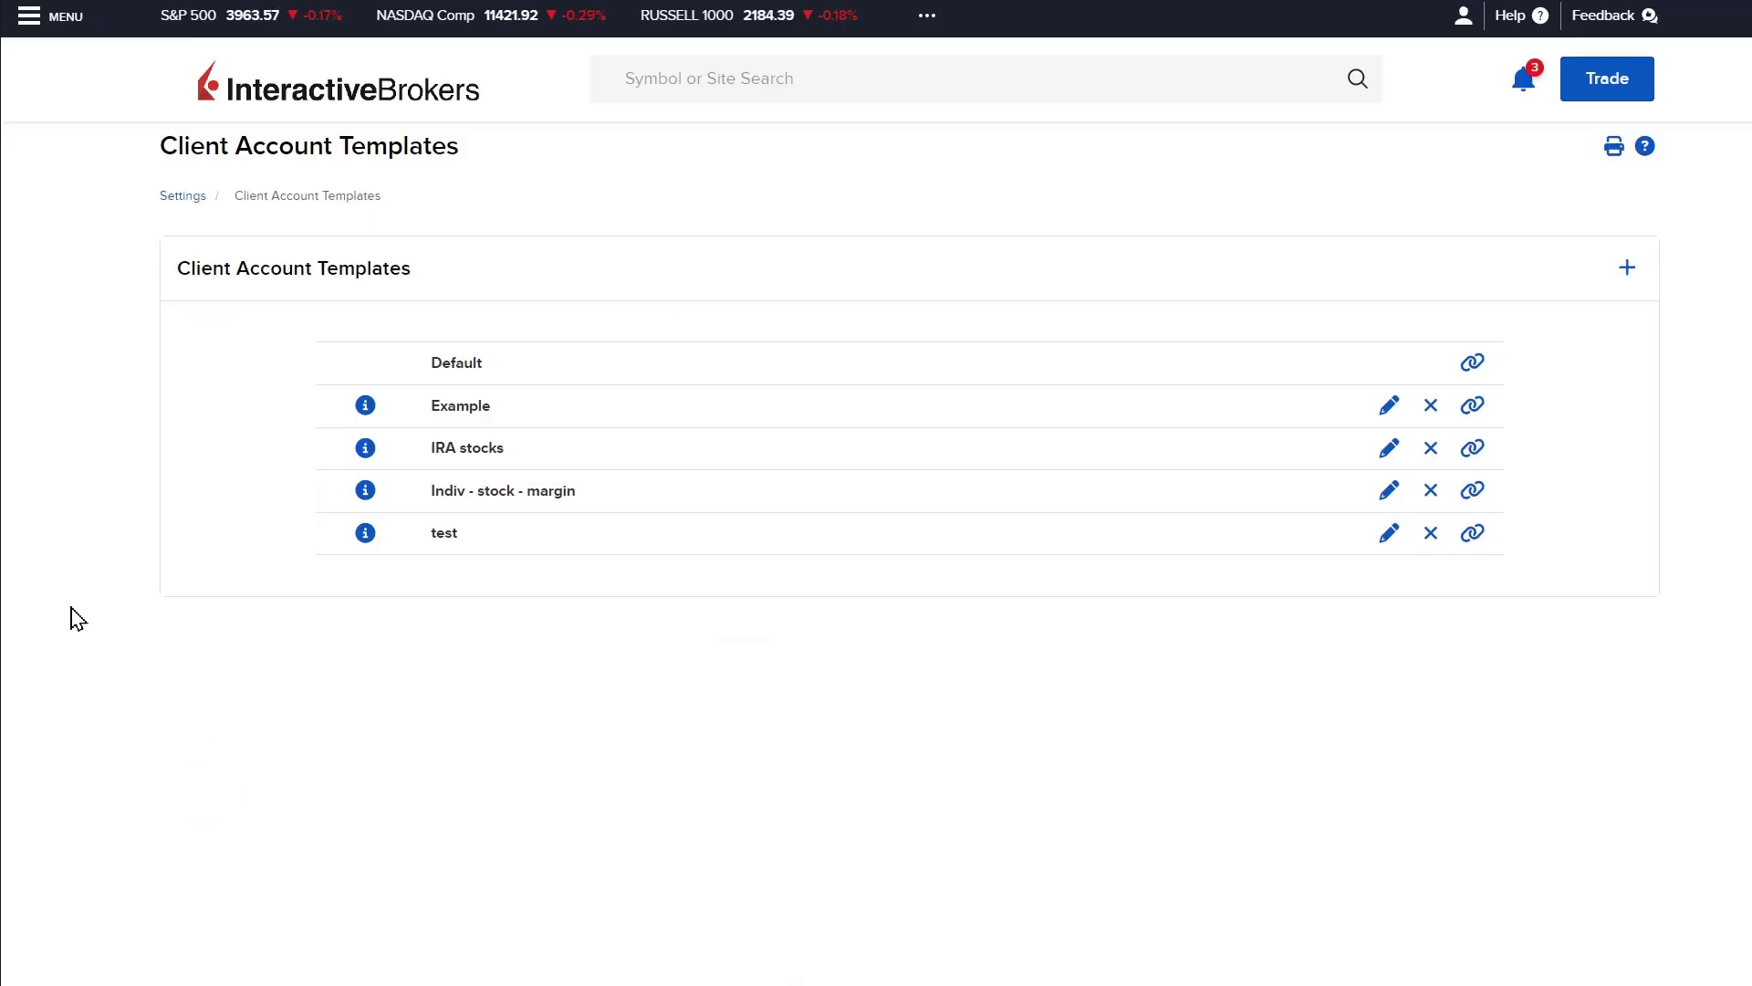
left_click(363, 407)
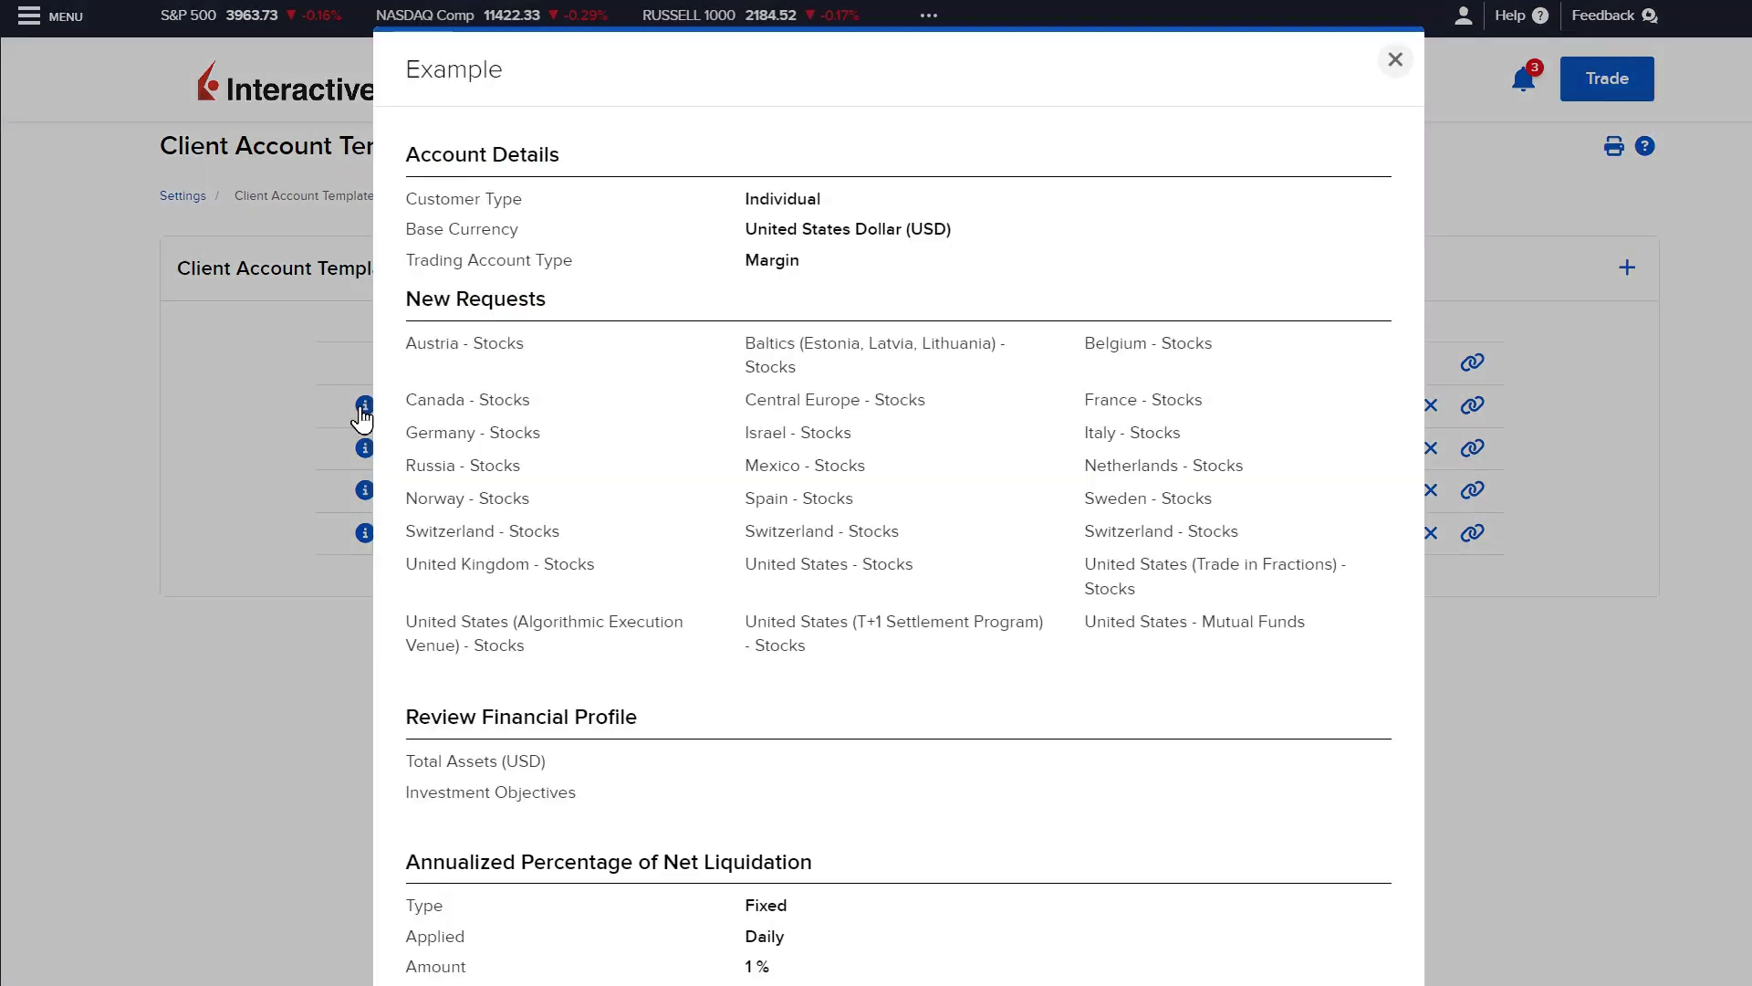
left_click(1395, 60)
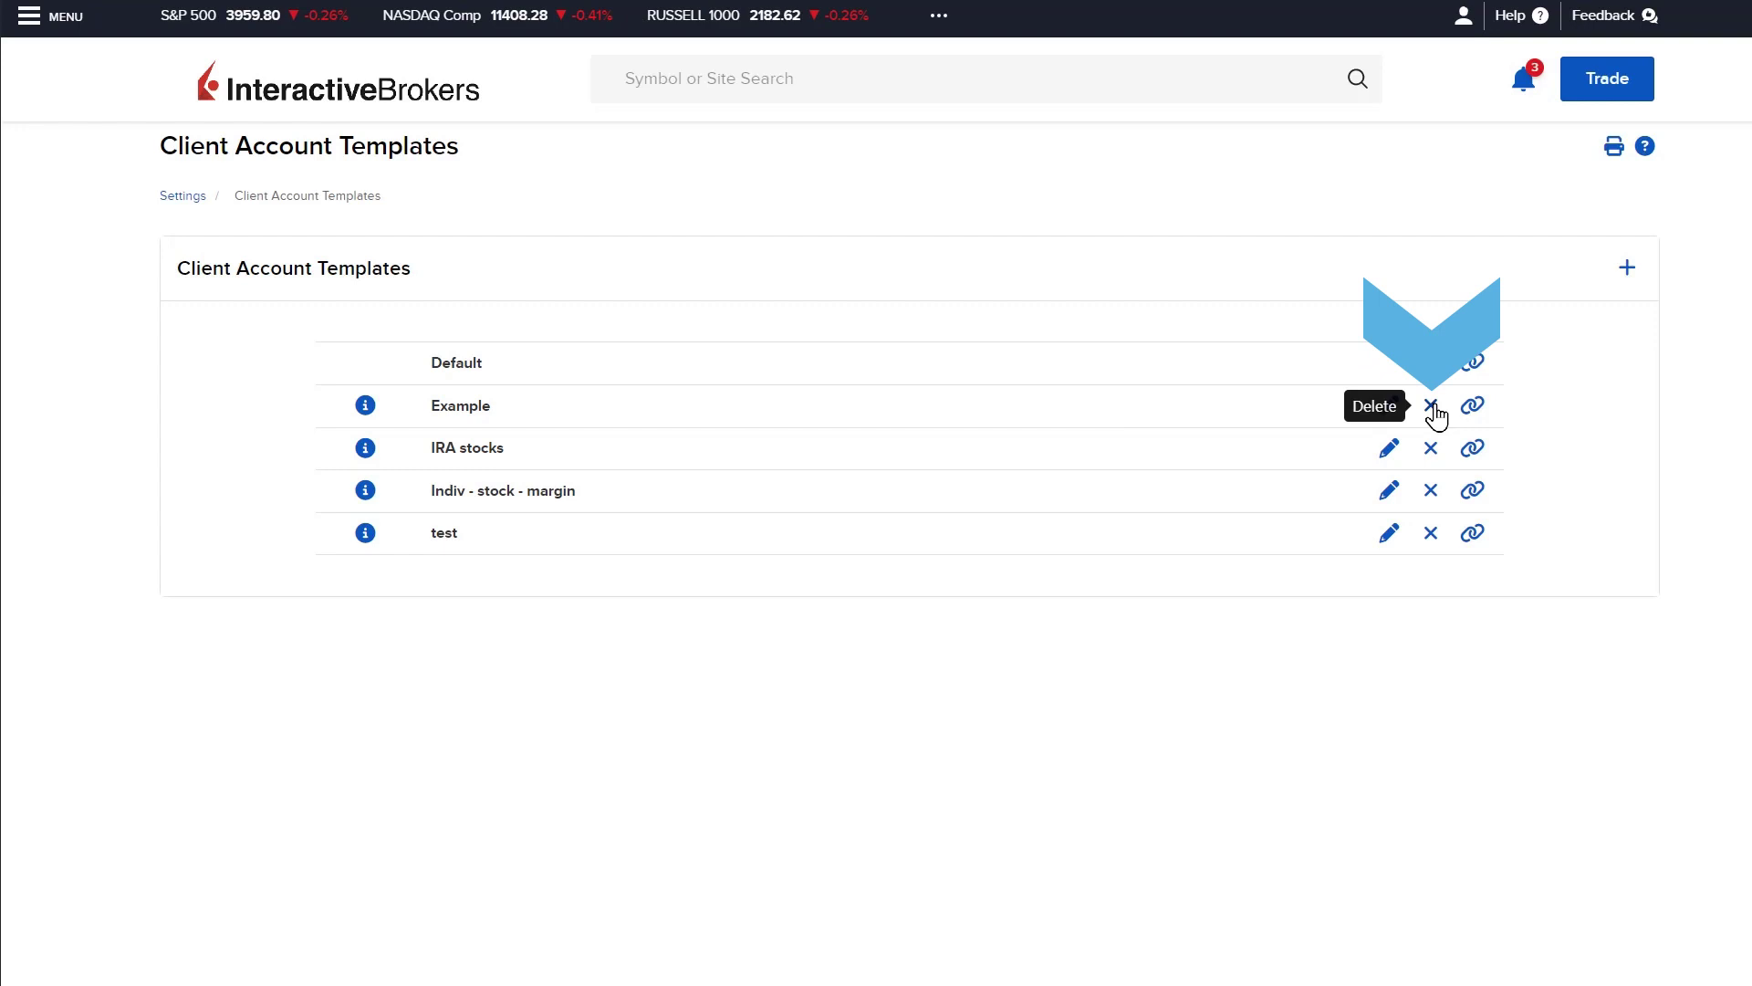
Create a new client account template named Test2.
left_click(1628, 274)
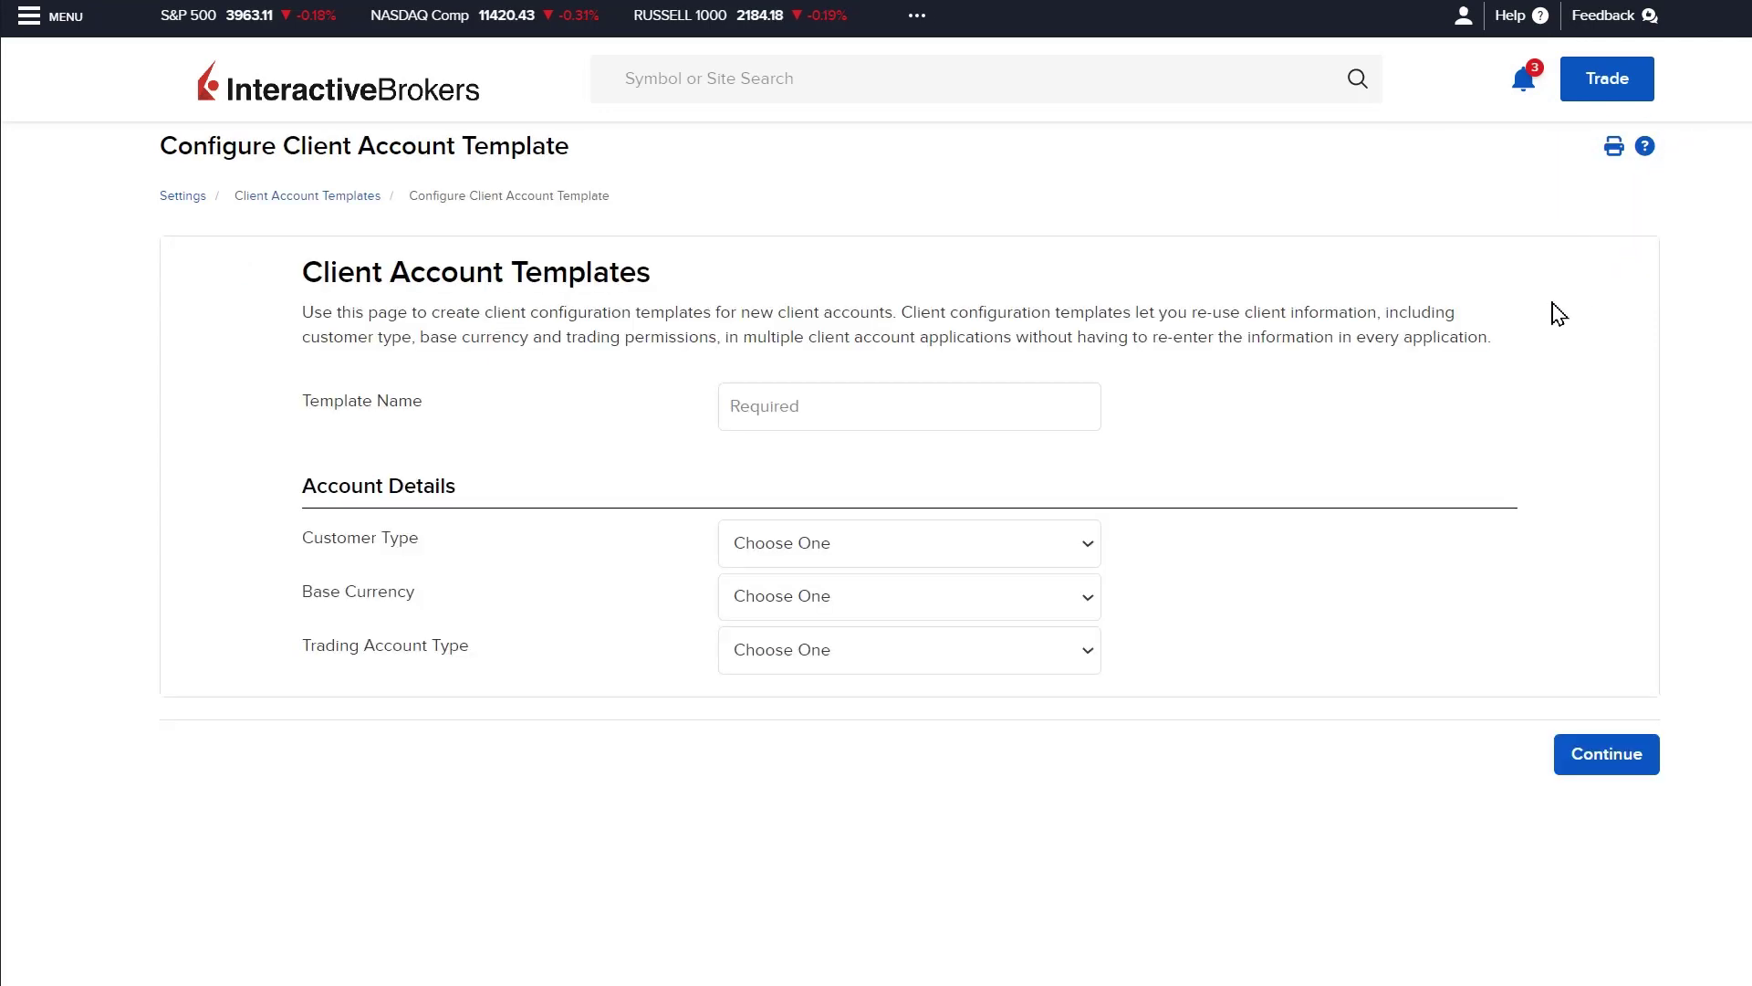
left_click(801, 400)
type("Test2")
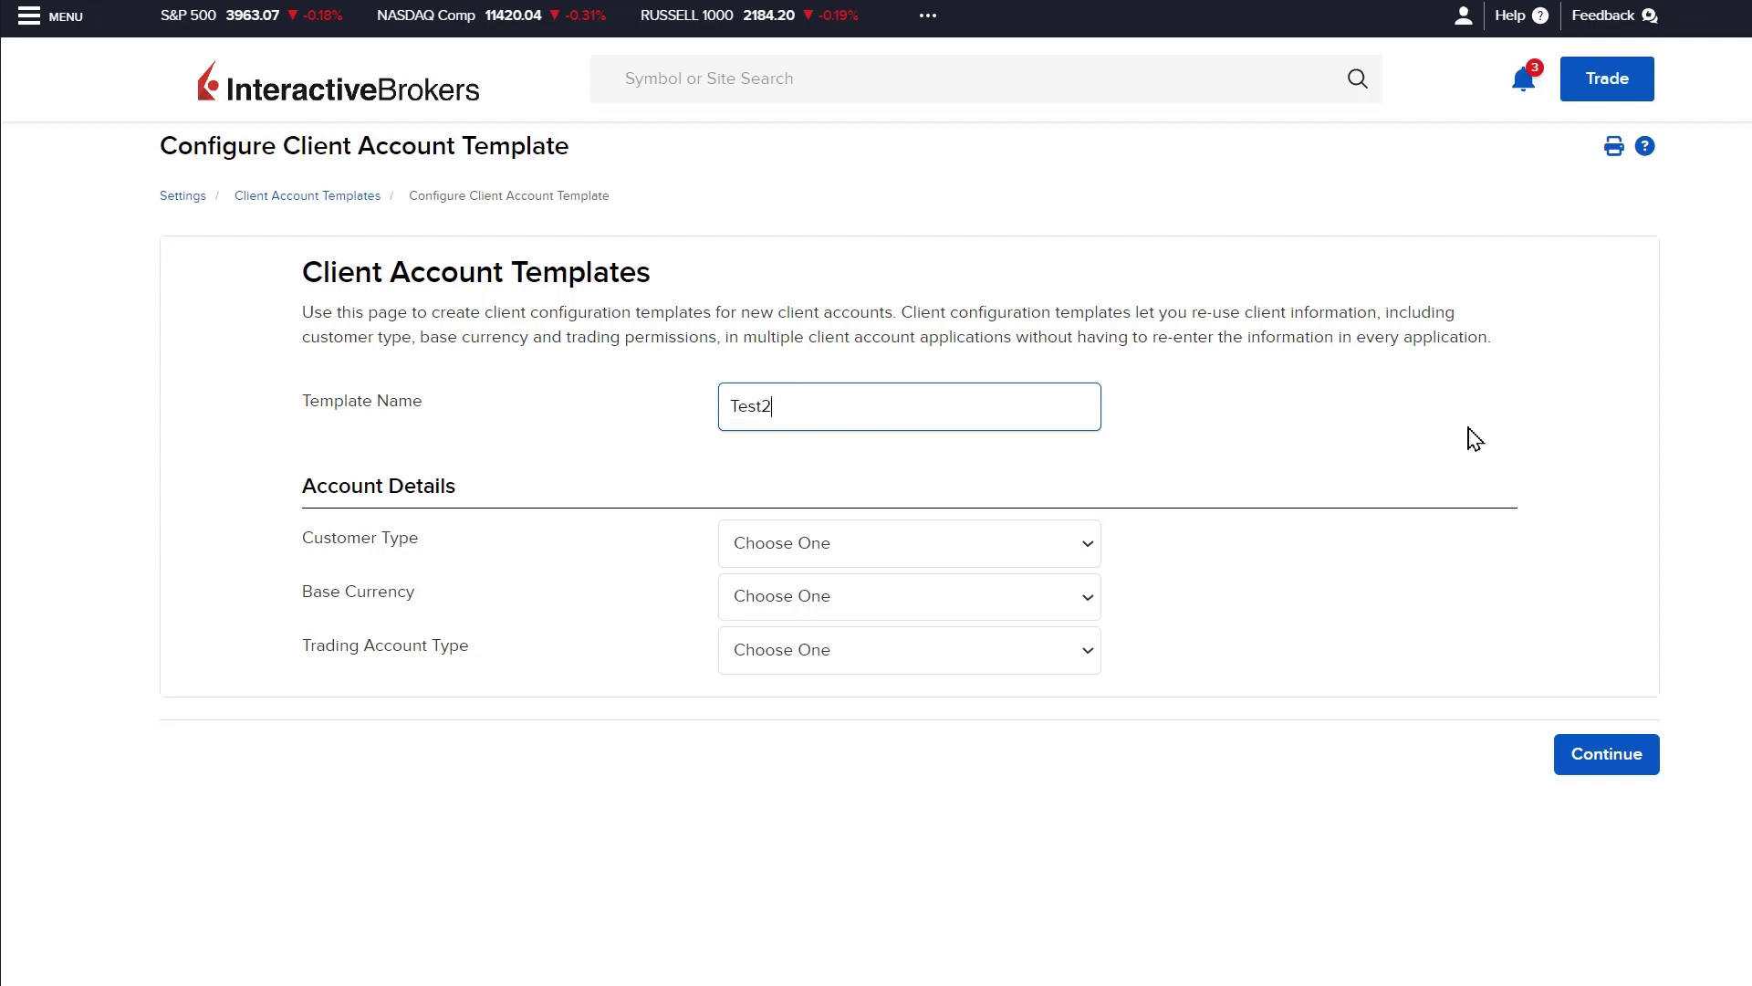
key("Tab")
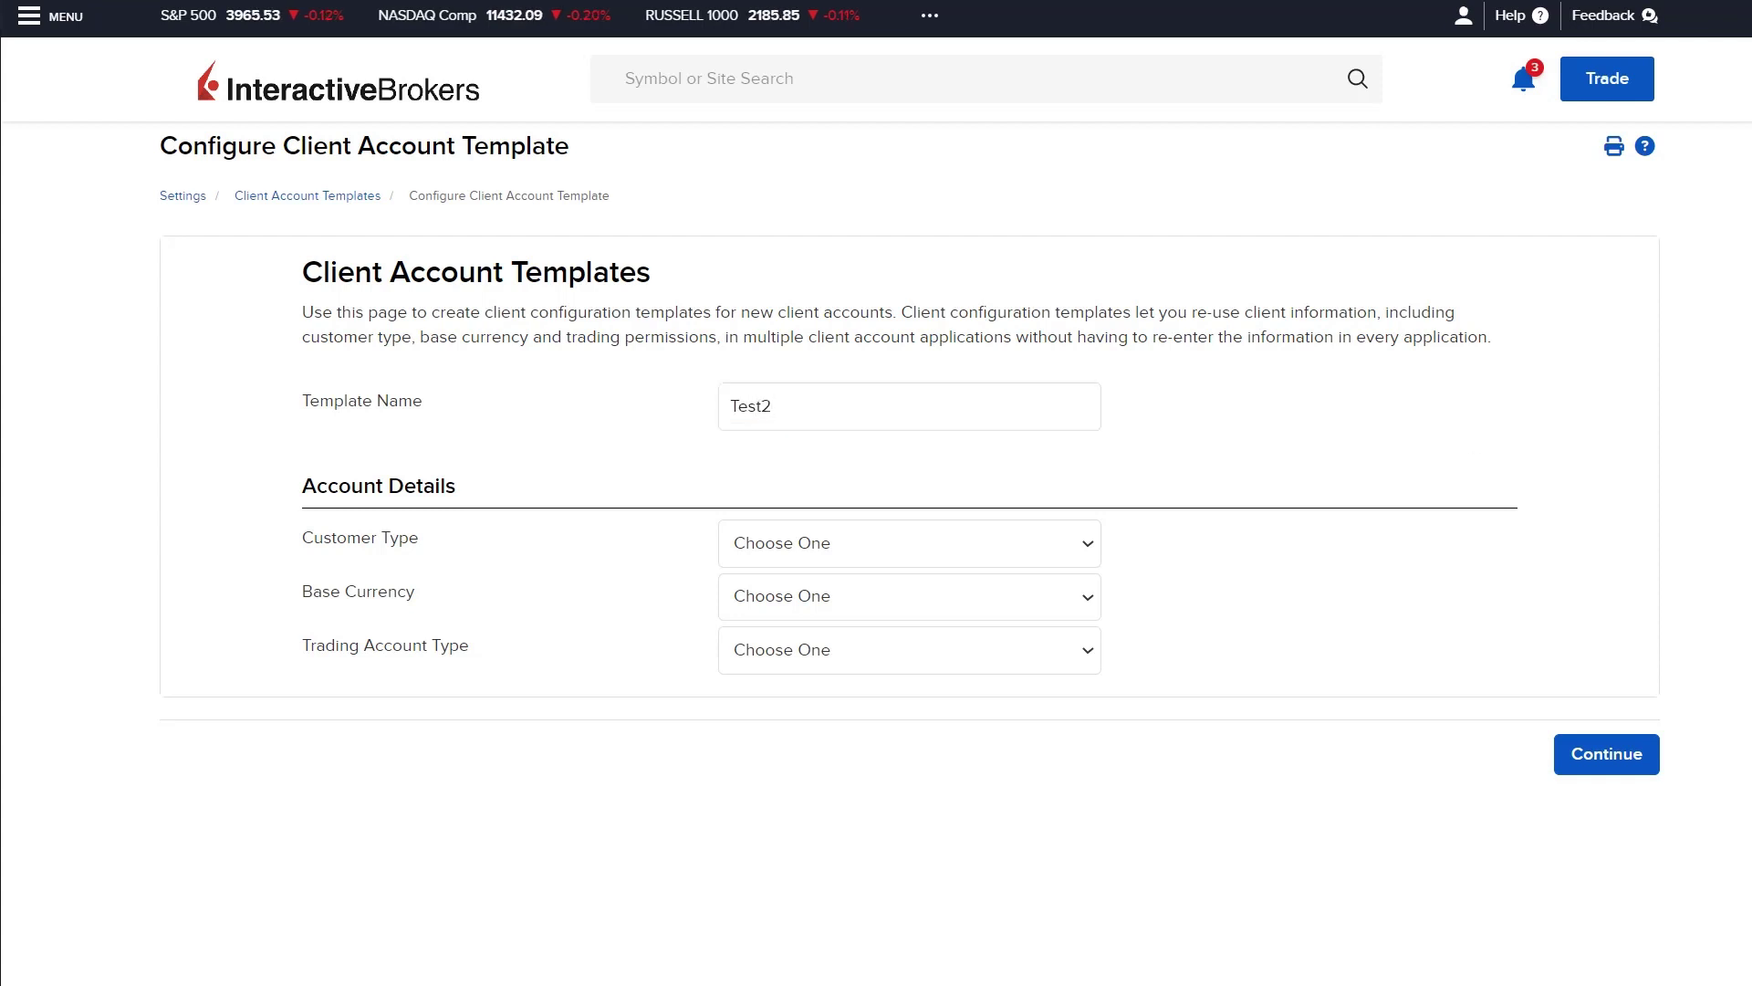
Set the template to an Individual customer with USD base currency and a Cash account.
left_click(1091, 557)
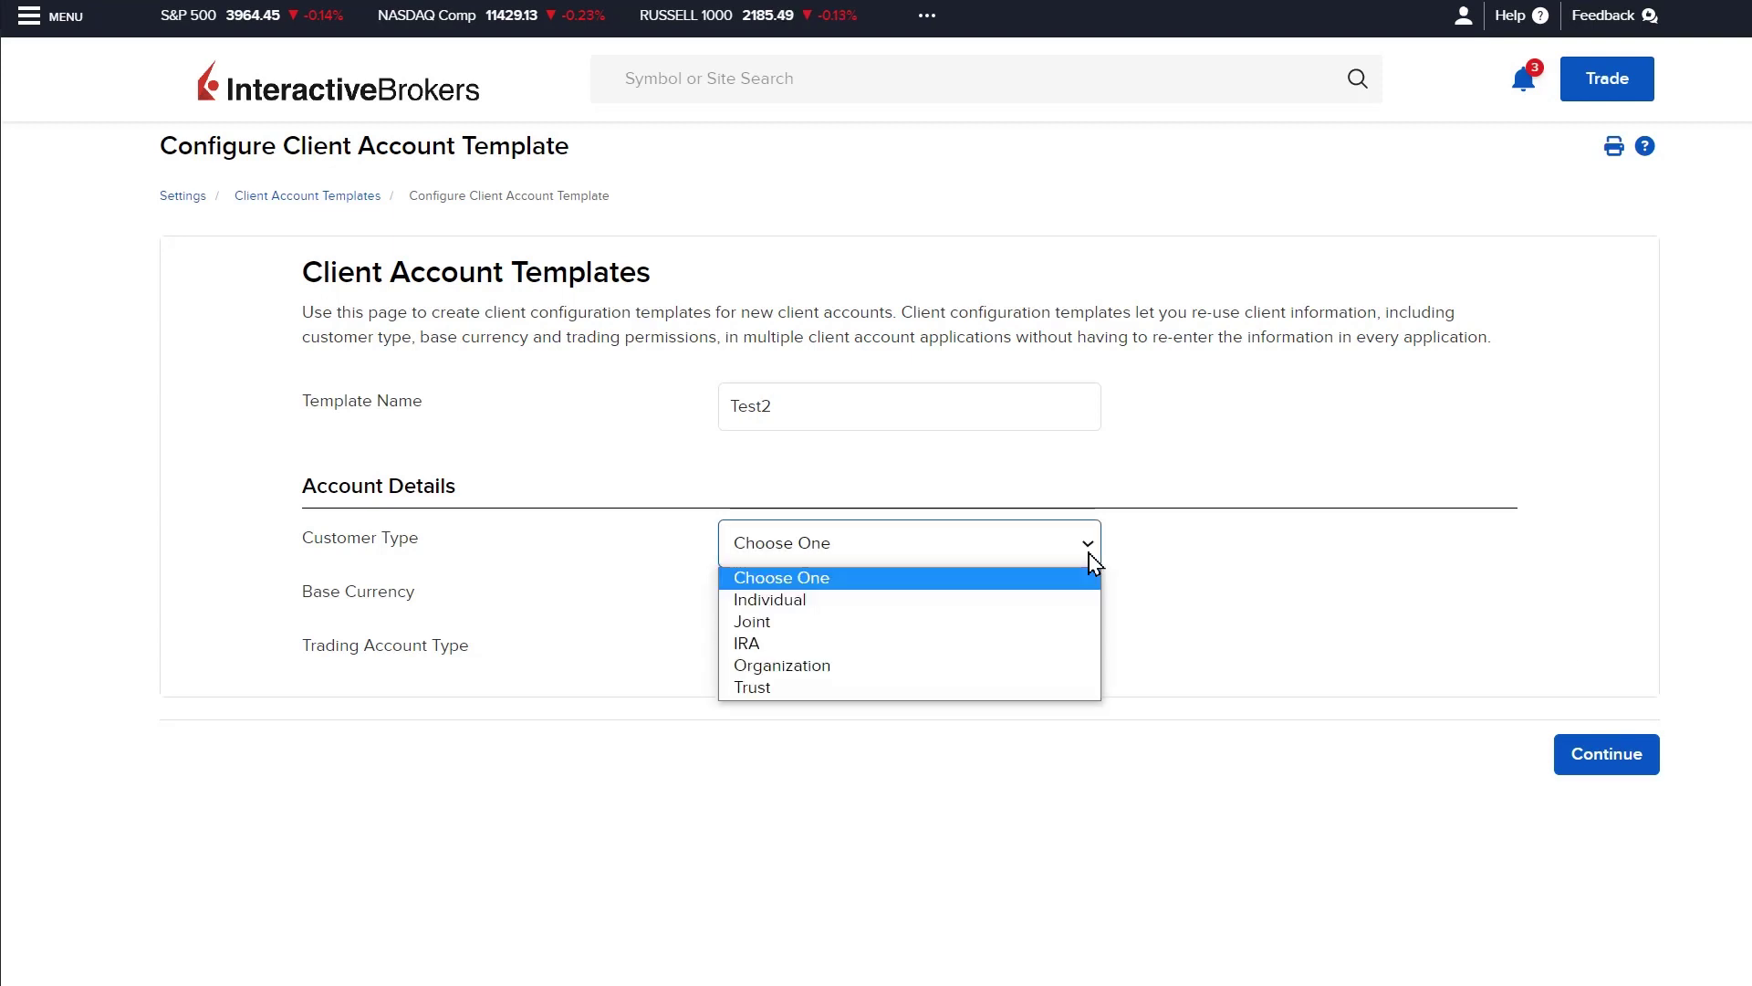
left_click(1073, 599)
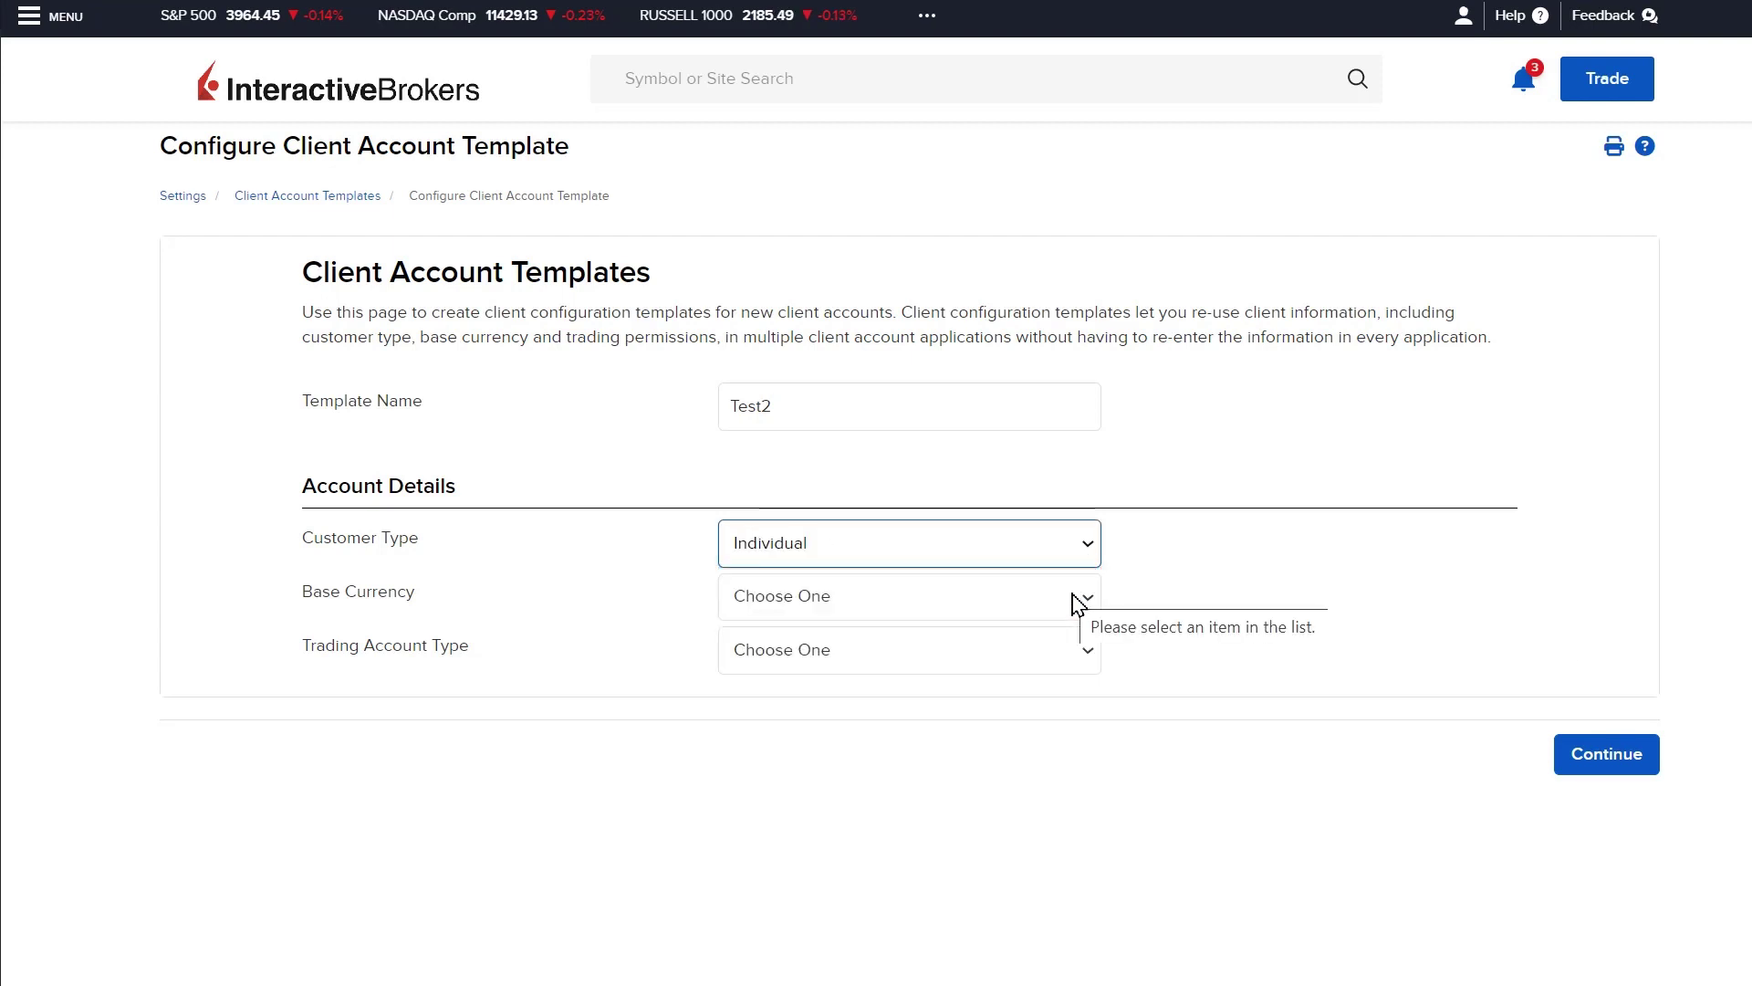
left_click(1079, 603)
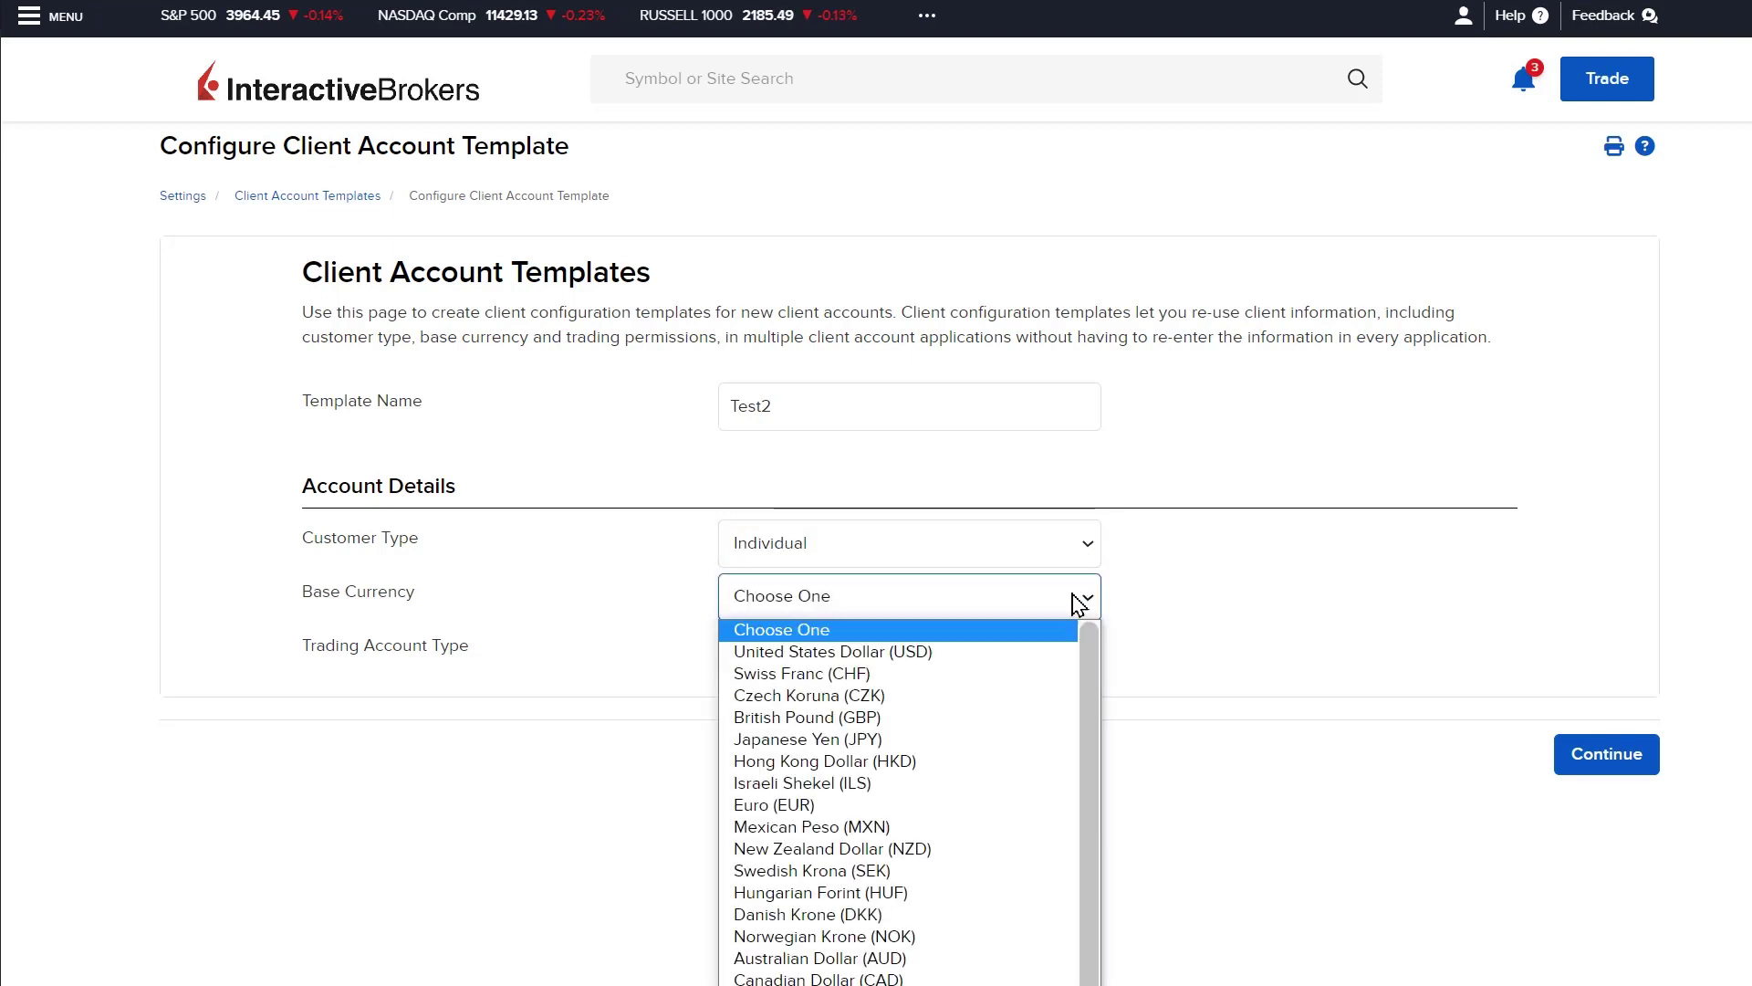
left_click(1063, 652)
left_click(1066, 653)
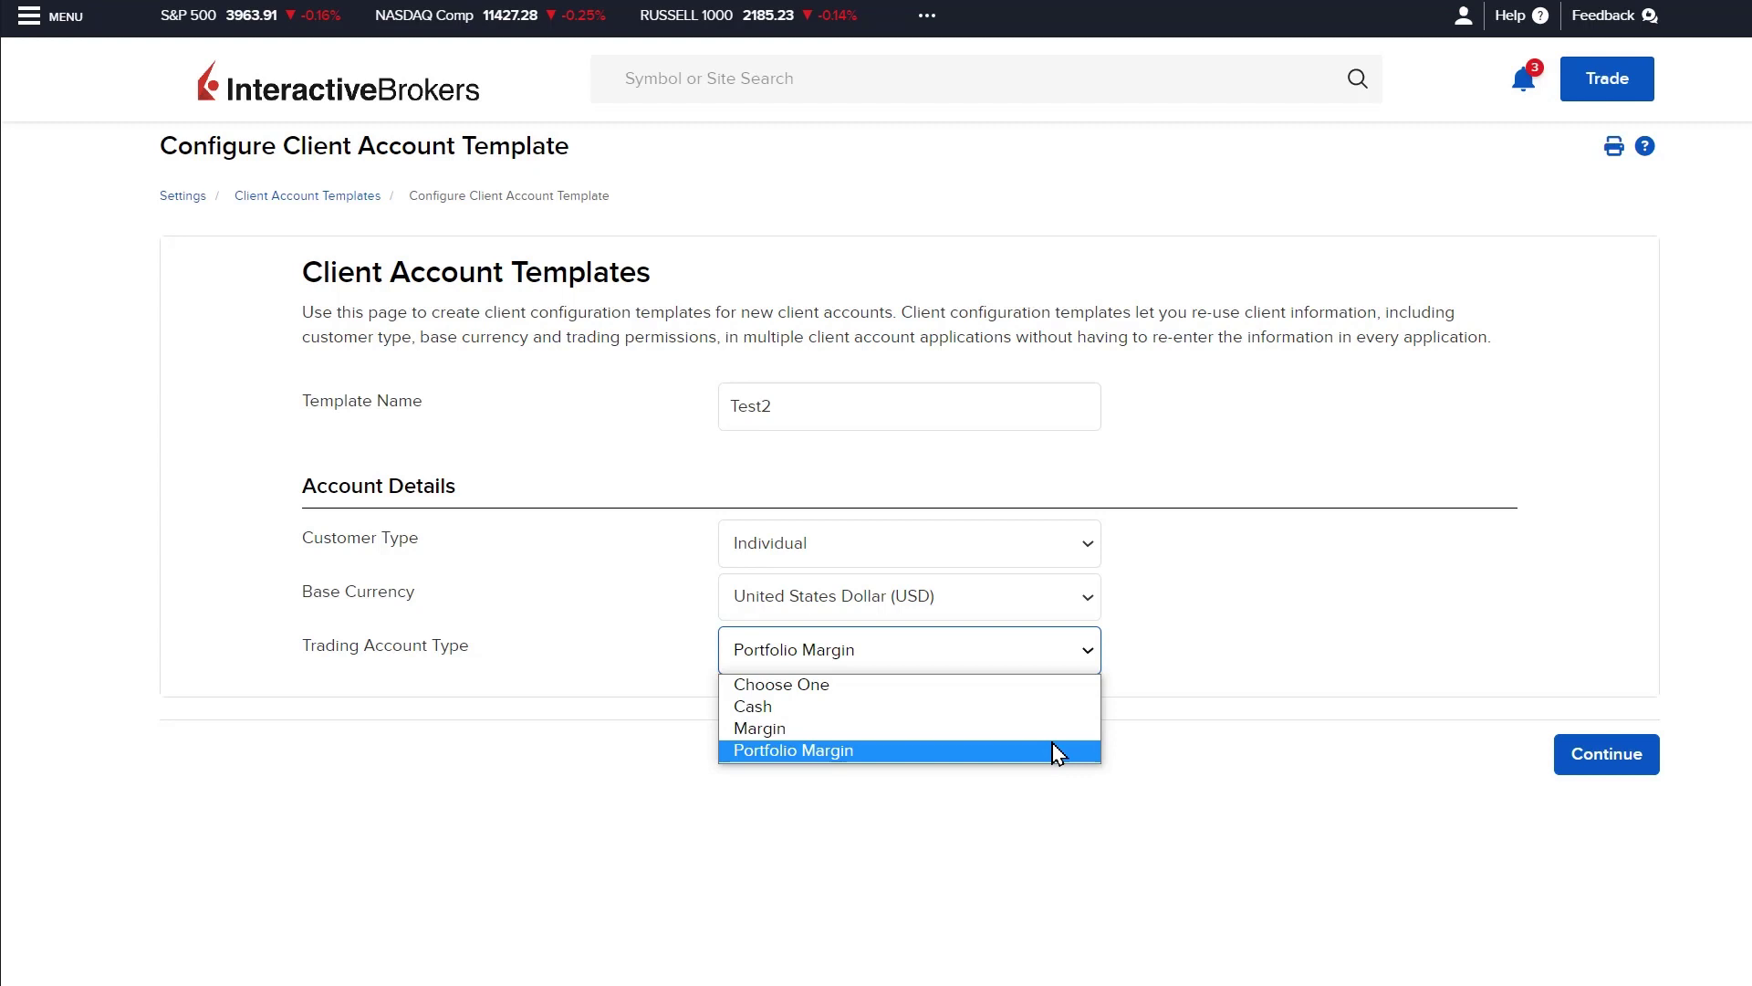
left_click(1044, 711)
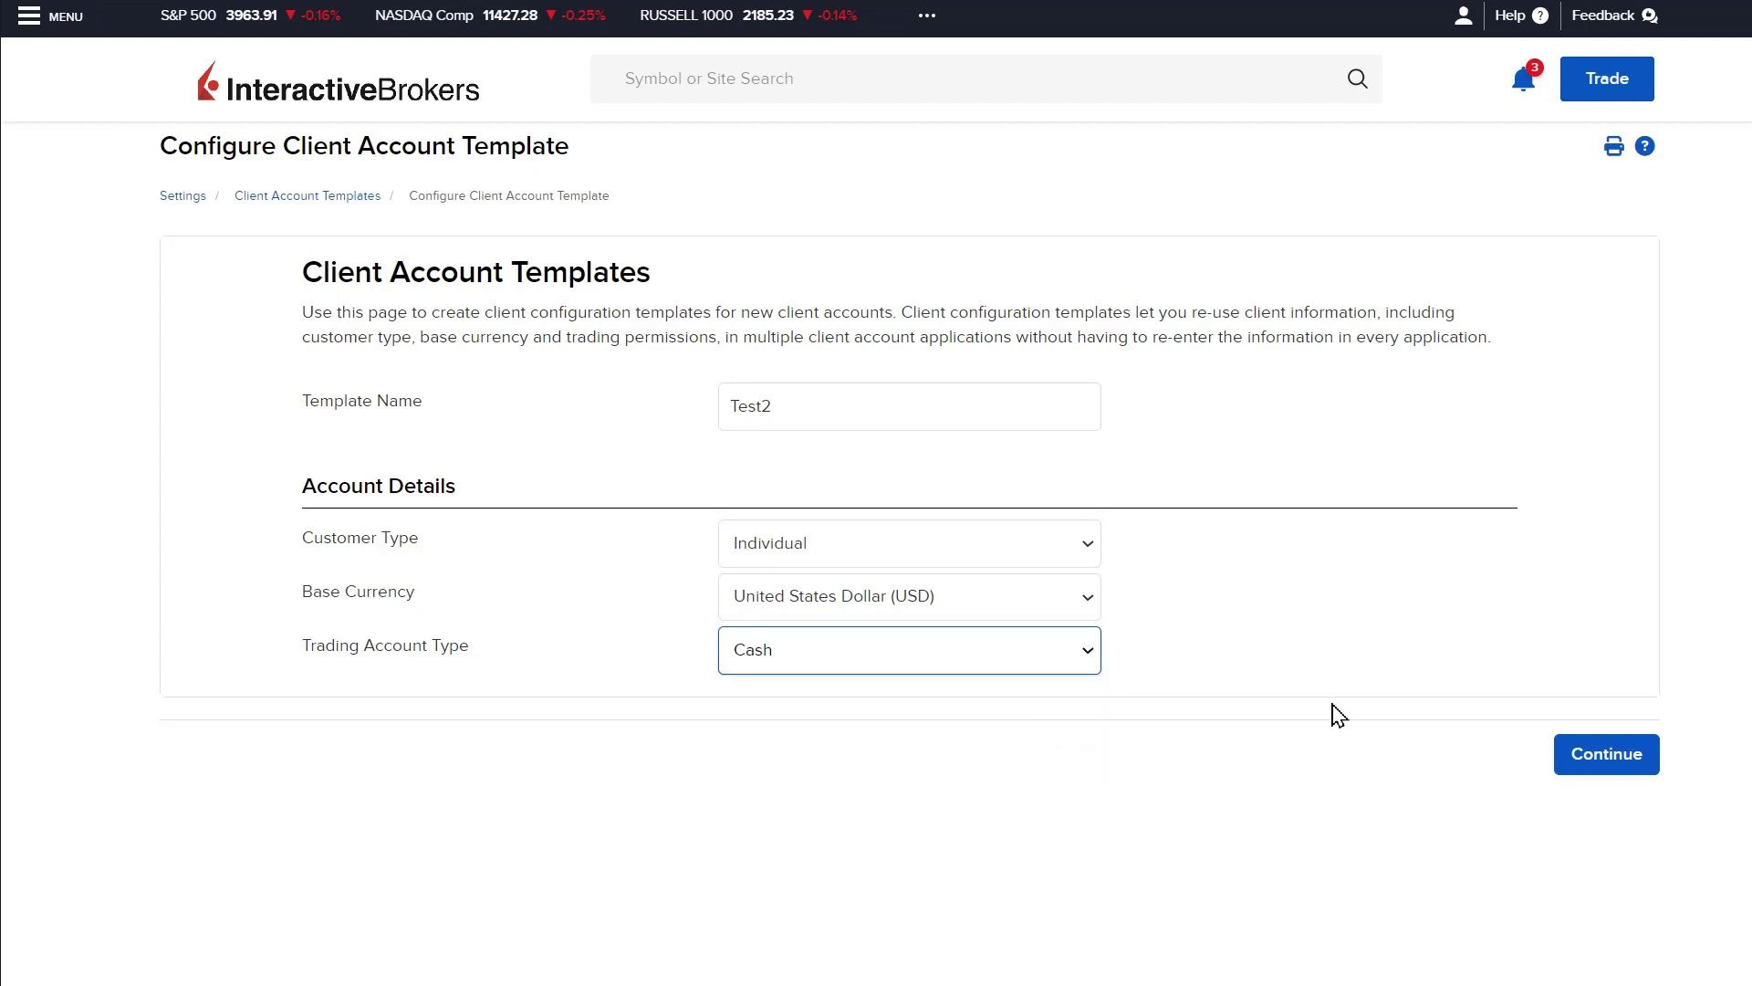
left_click(1586, 759)
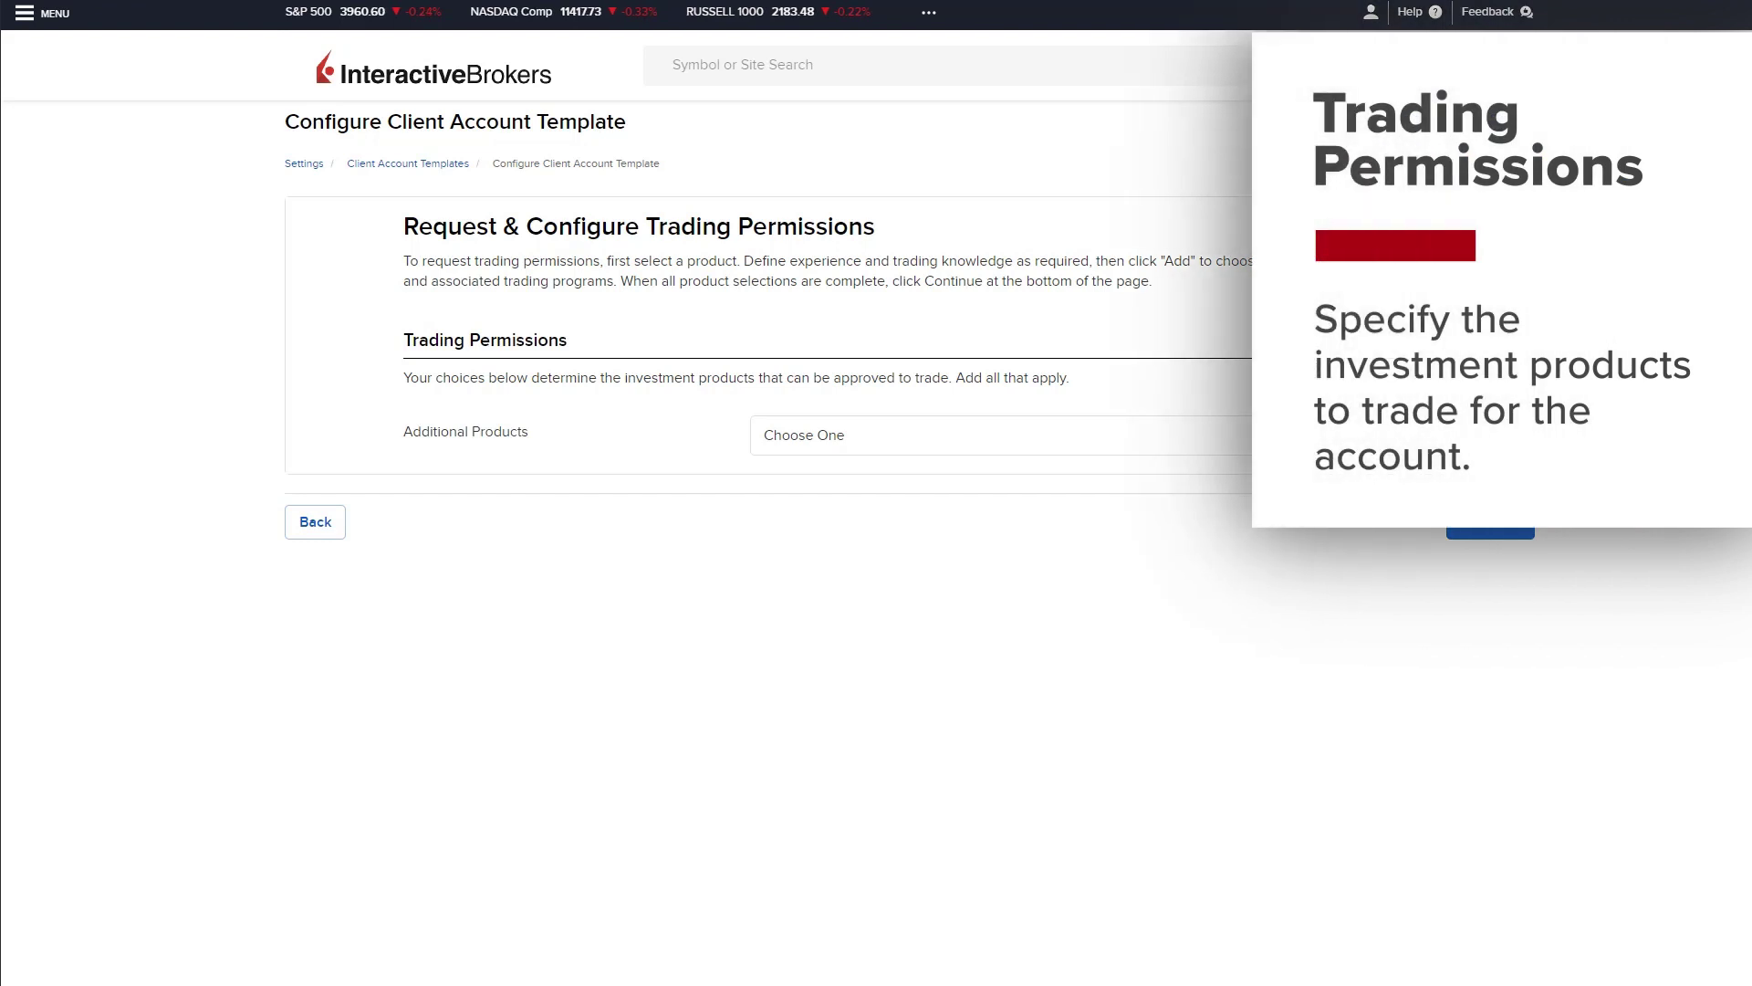
Add Stocks and Options as tradable products.
left_click(1403, 441)
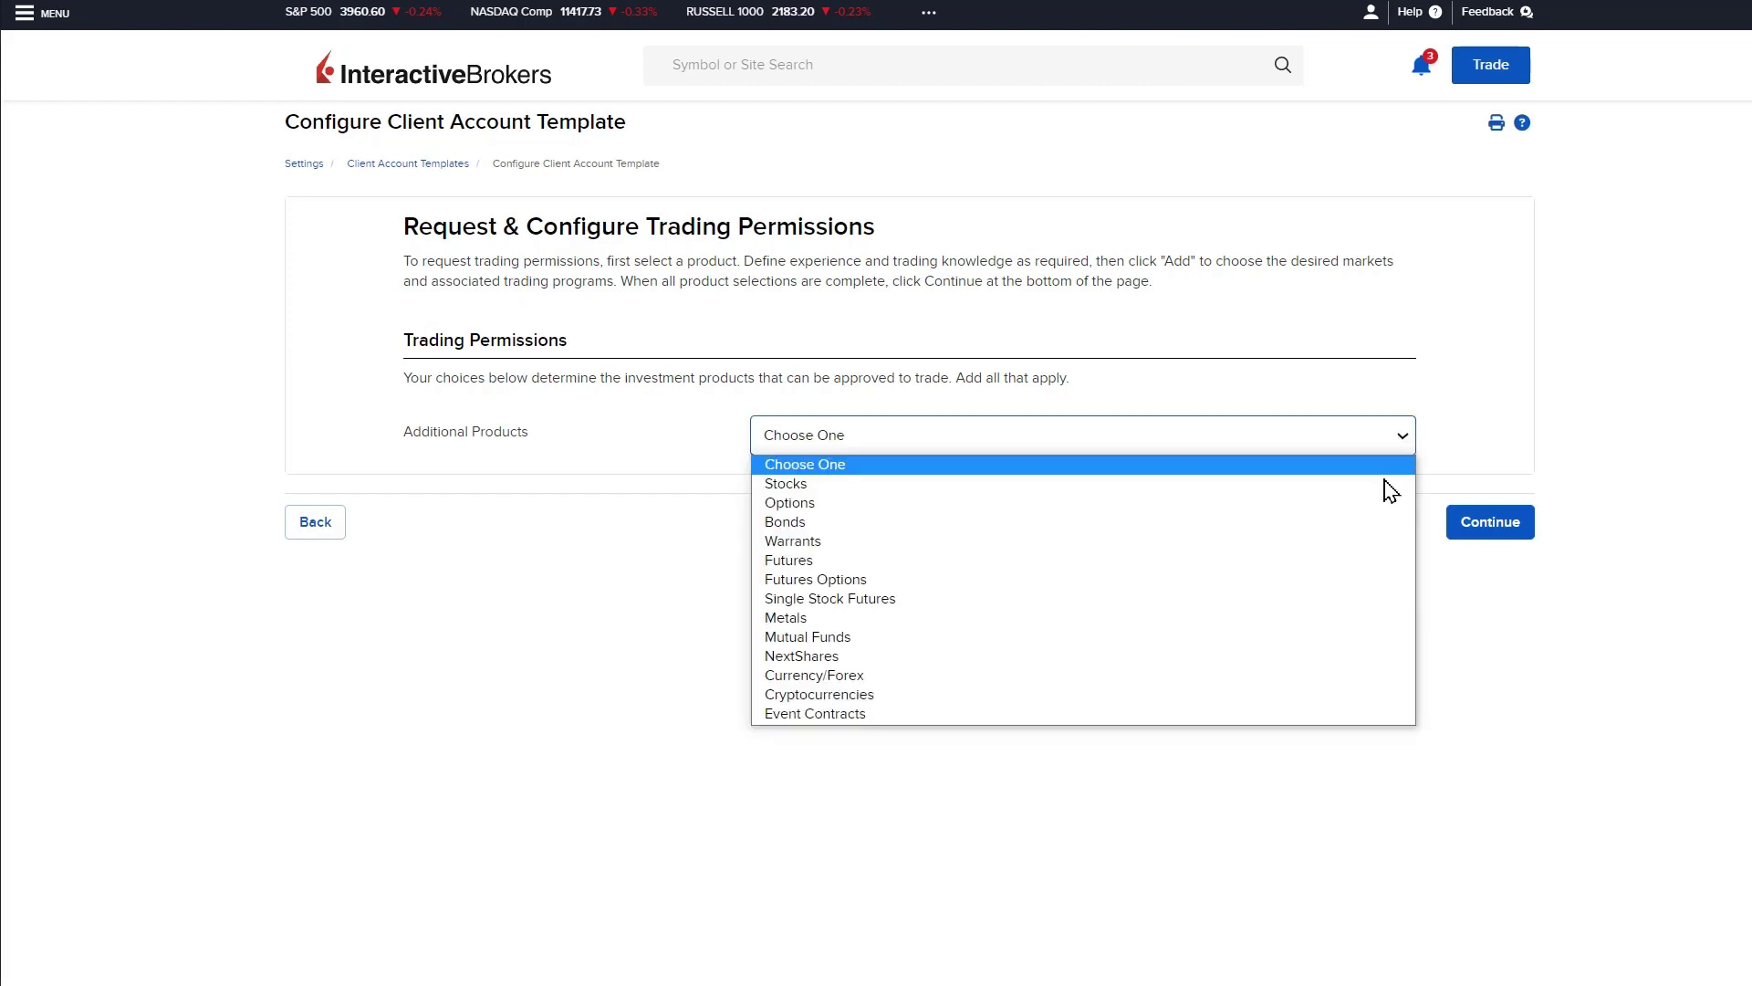
left_click(1388, 493)
left_click(1403, 447)
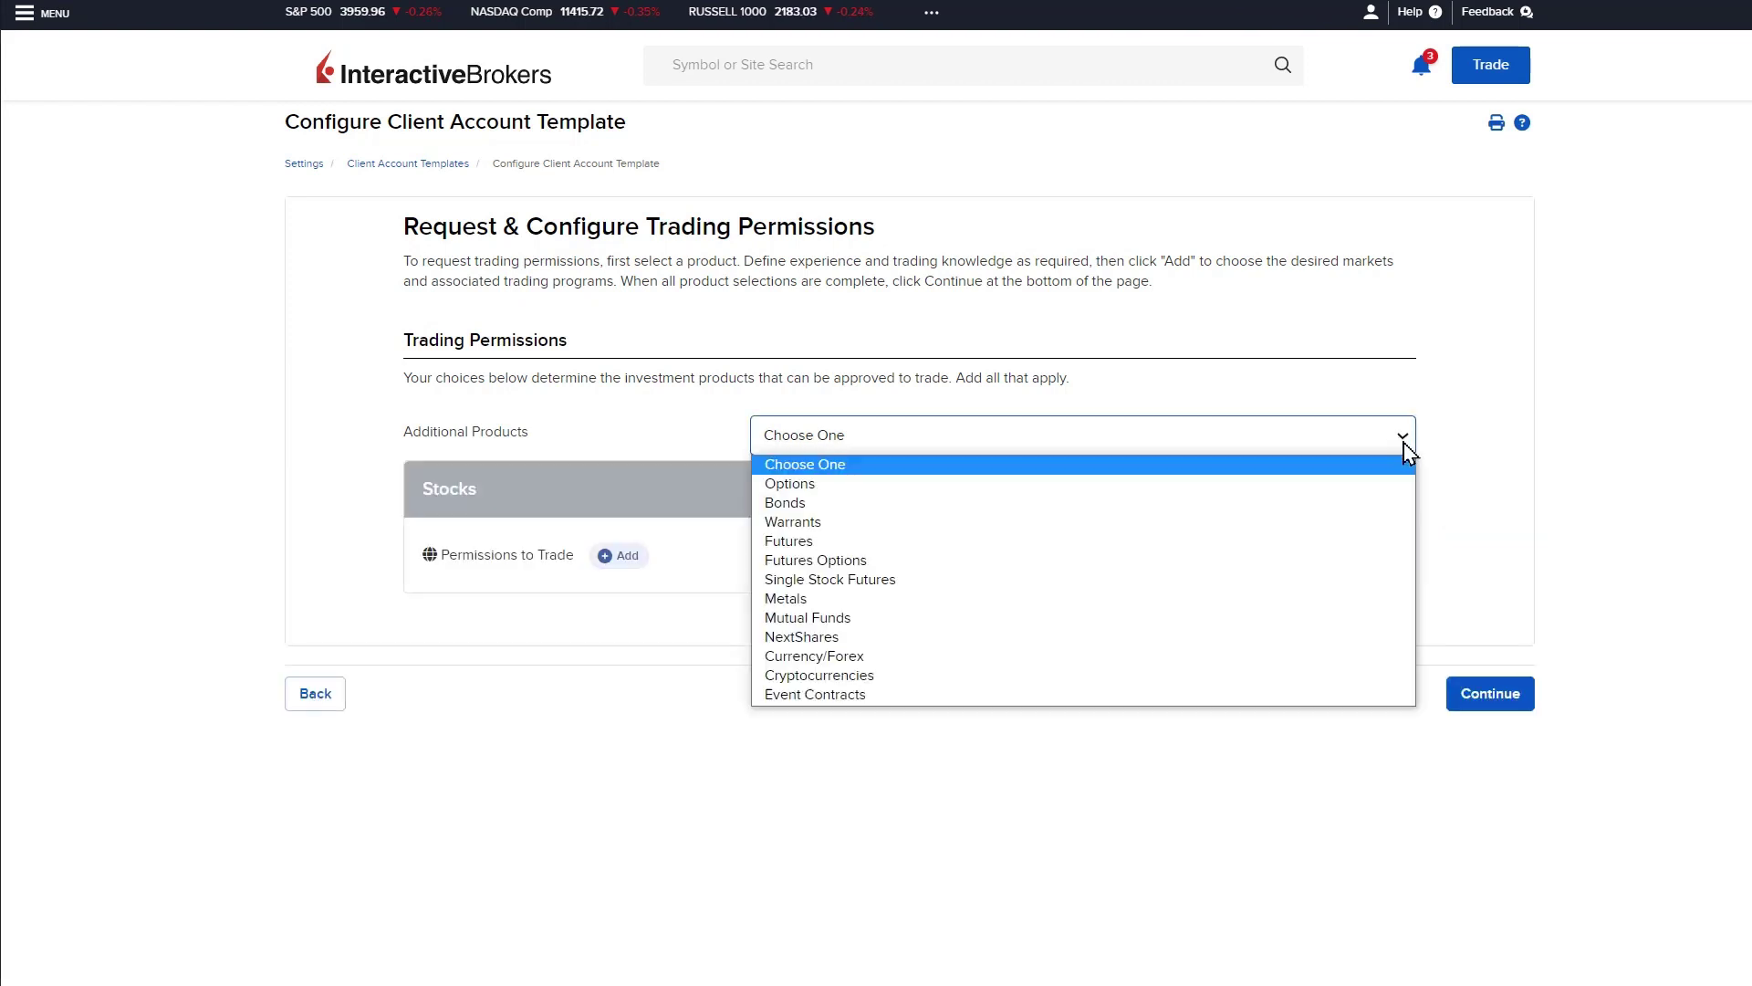
left_click(1390, 487)
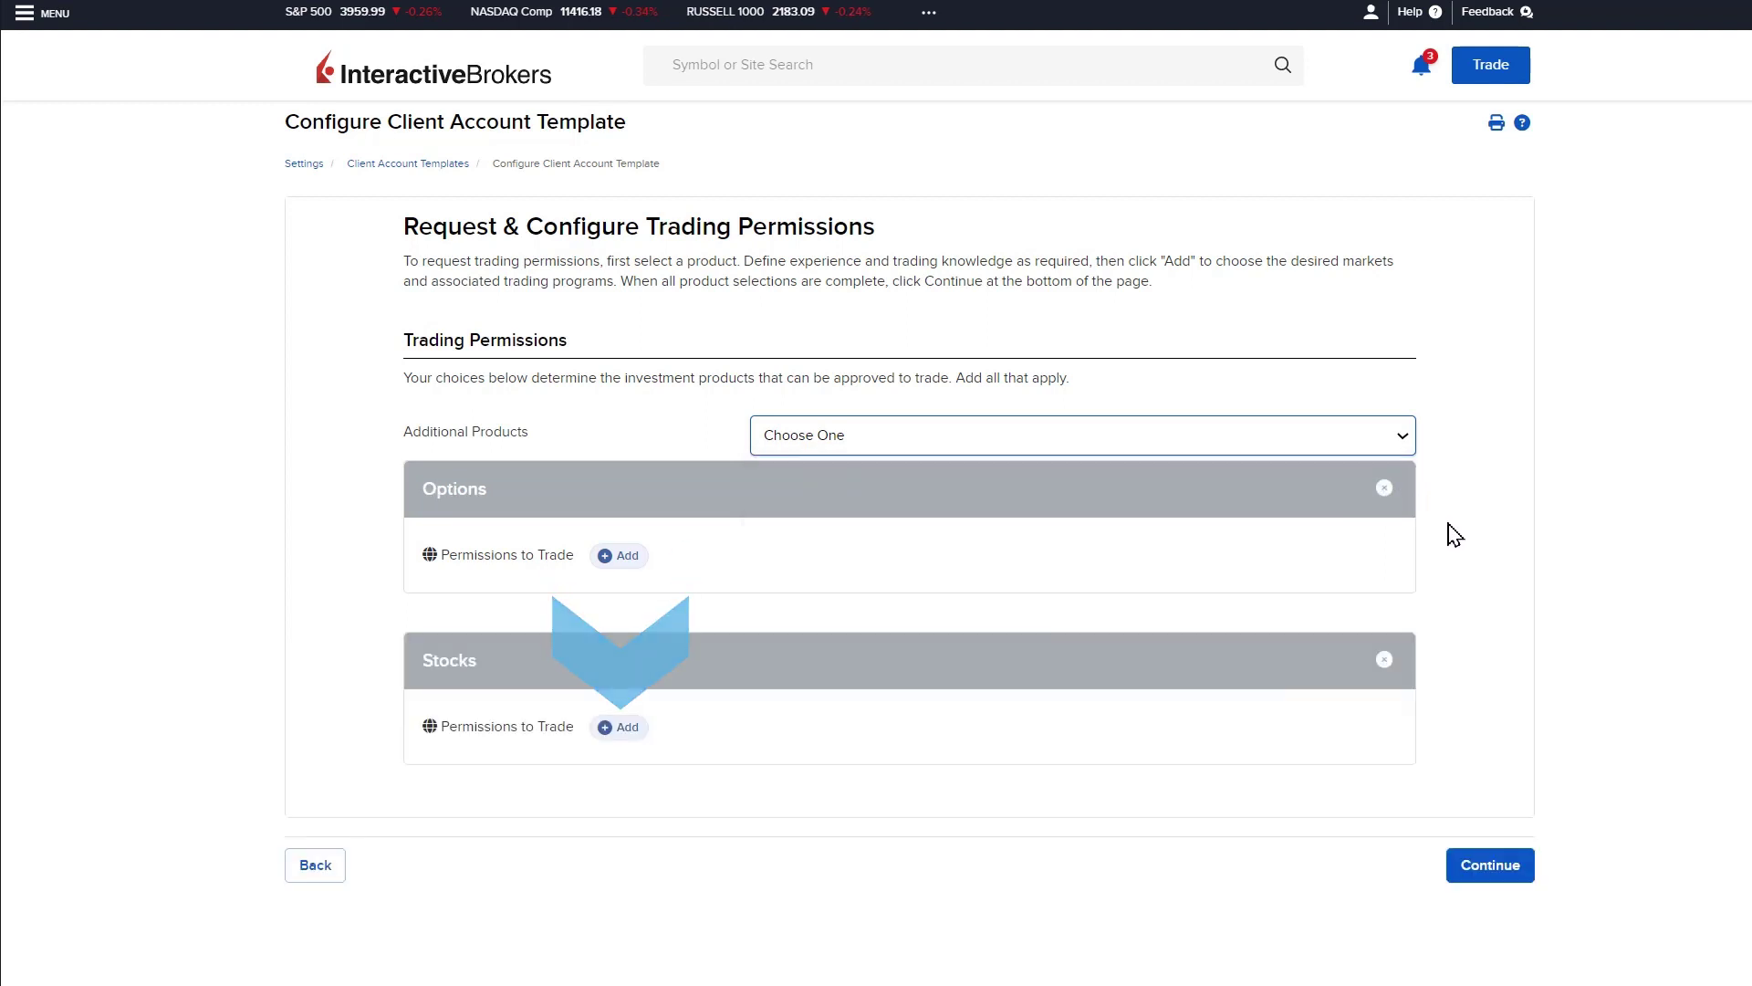
Allow Stocks in All North America and All Europe, and Options in the United States.
left_click(629, 730)
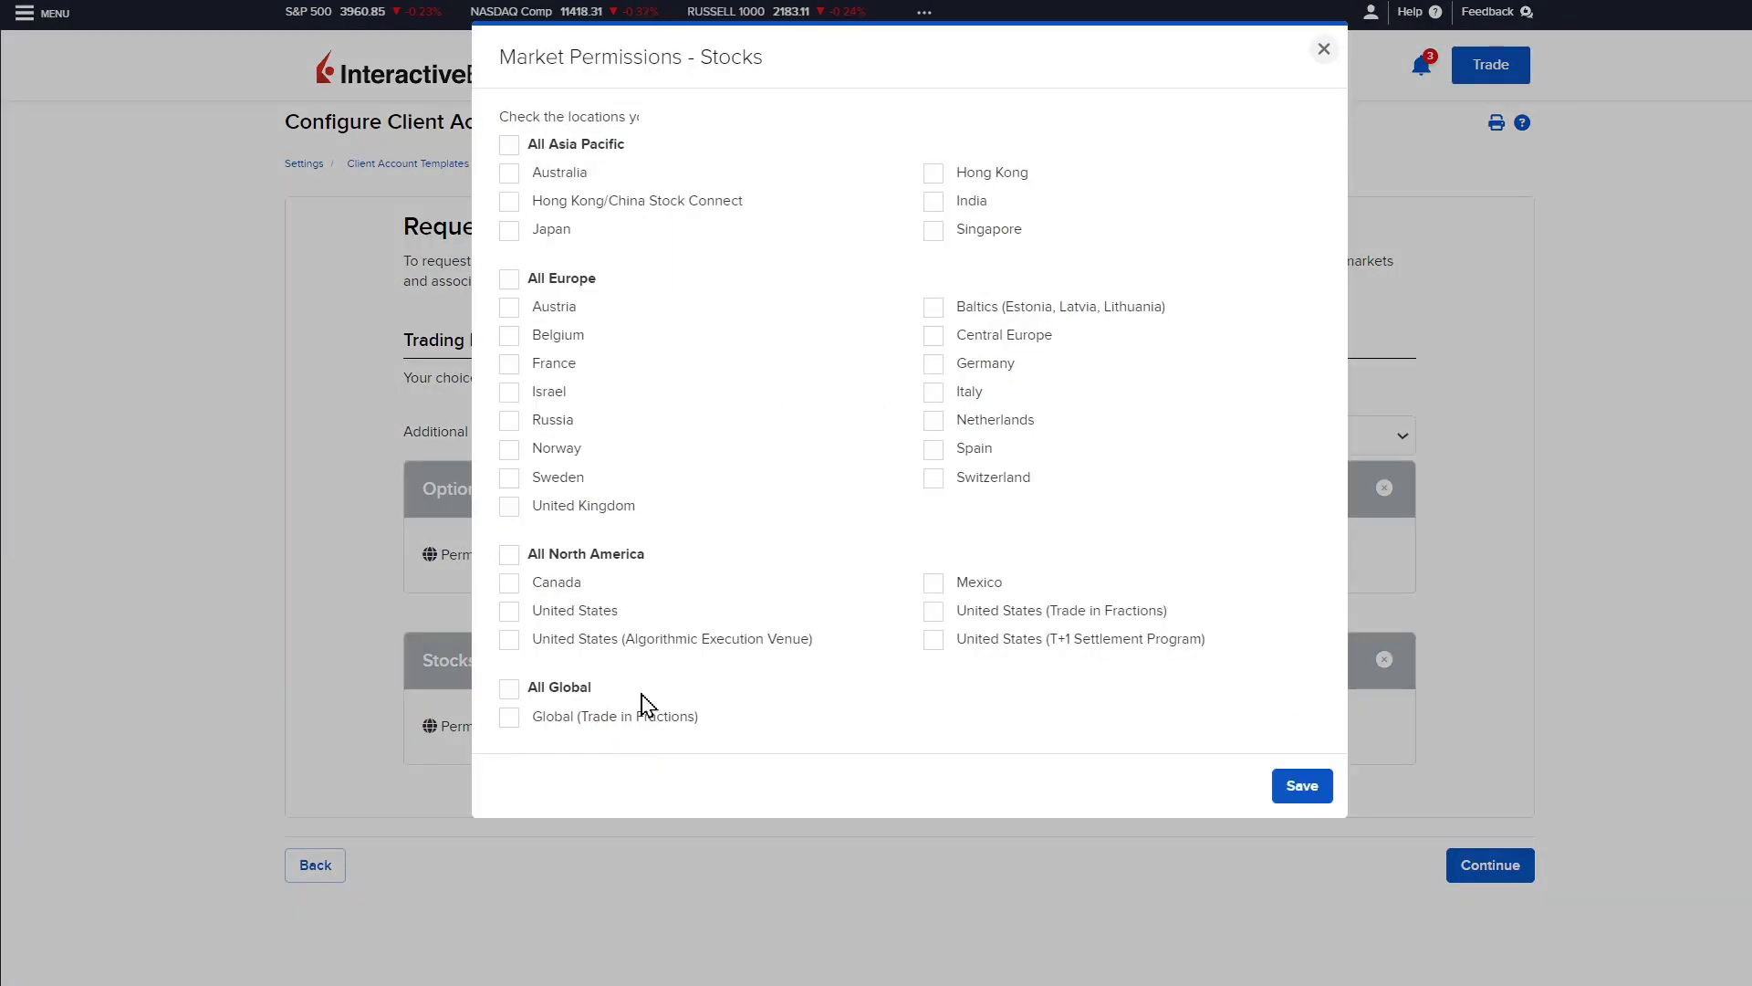
left_click(508, 554)
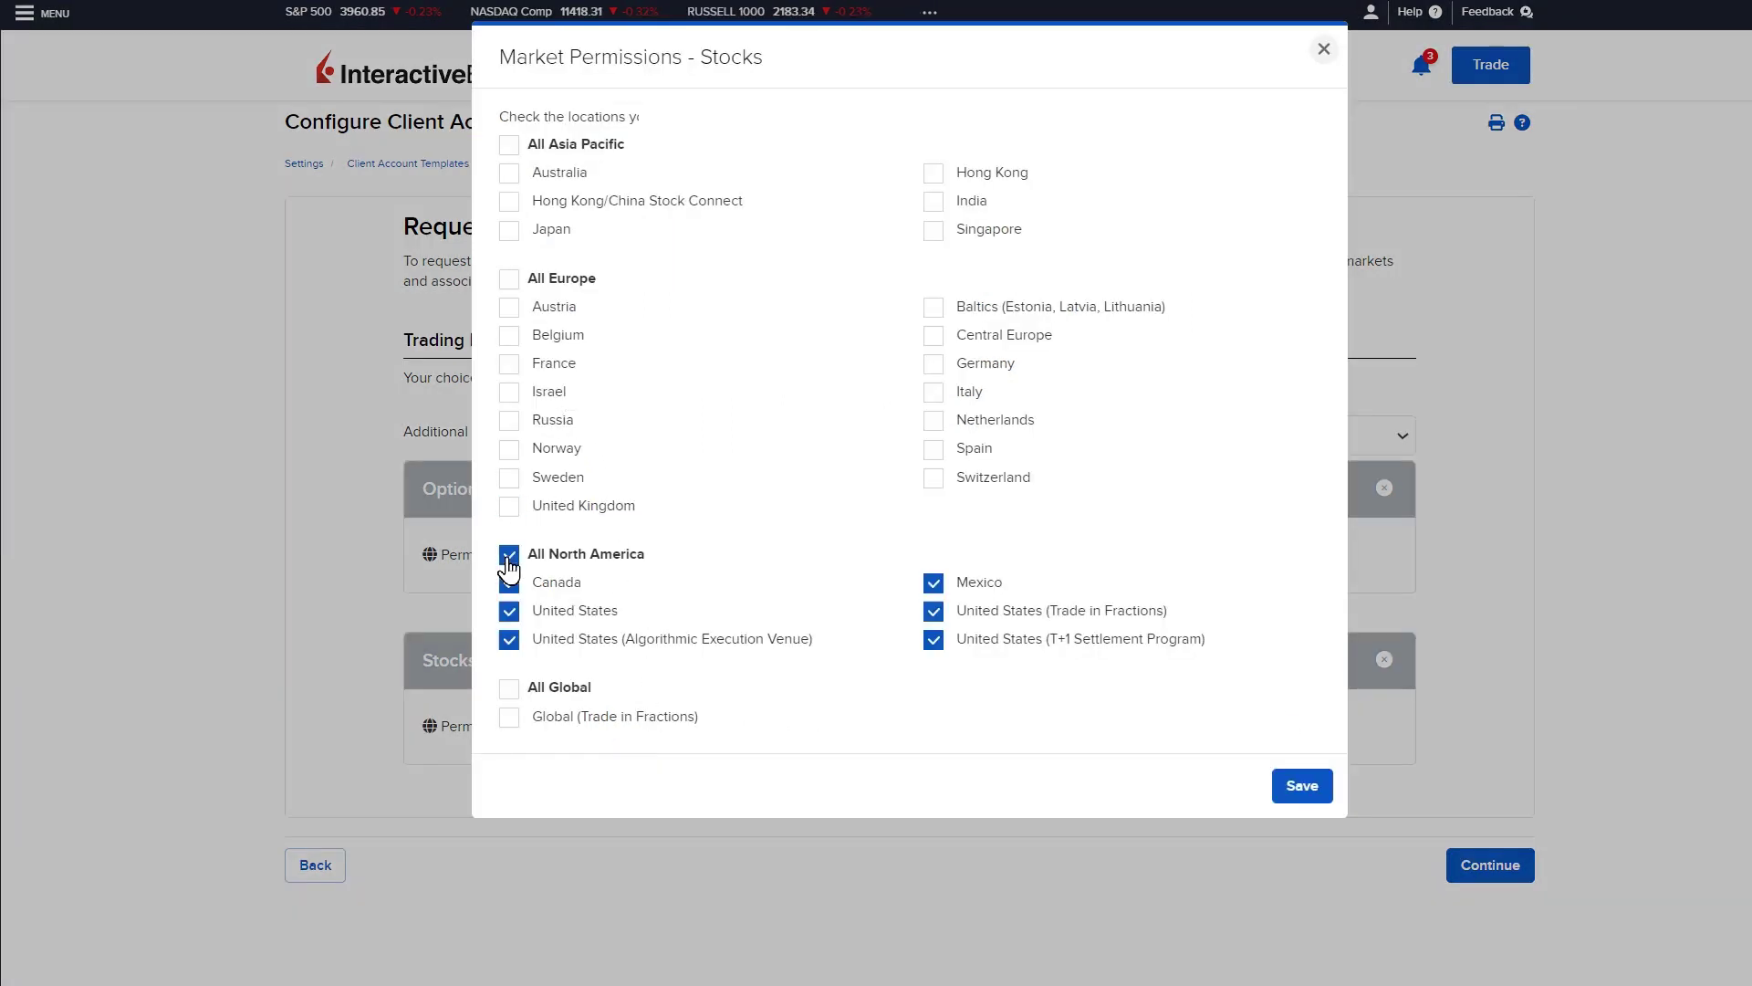
left_click(508, 279)
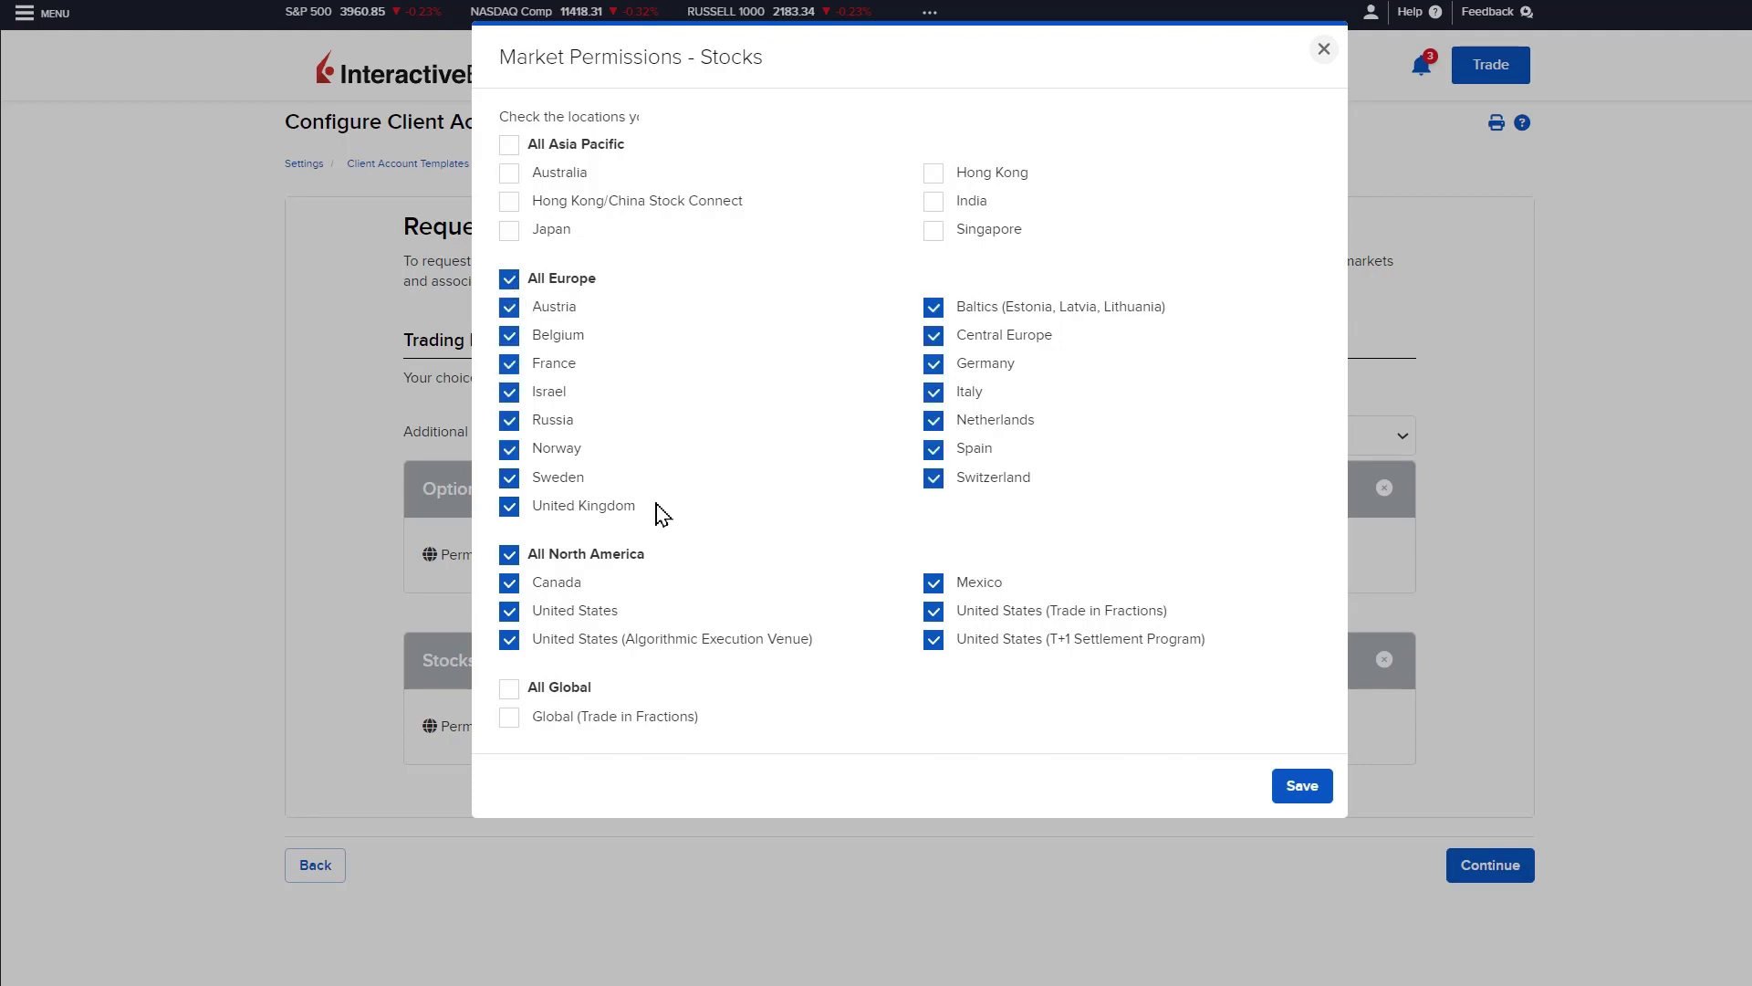
left_click(1278, 800)
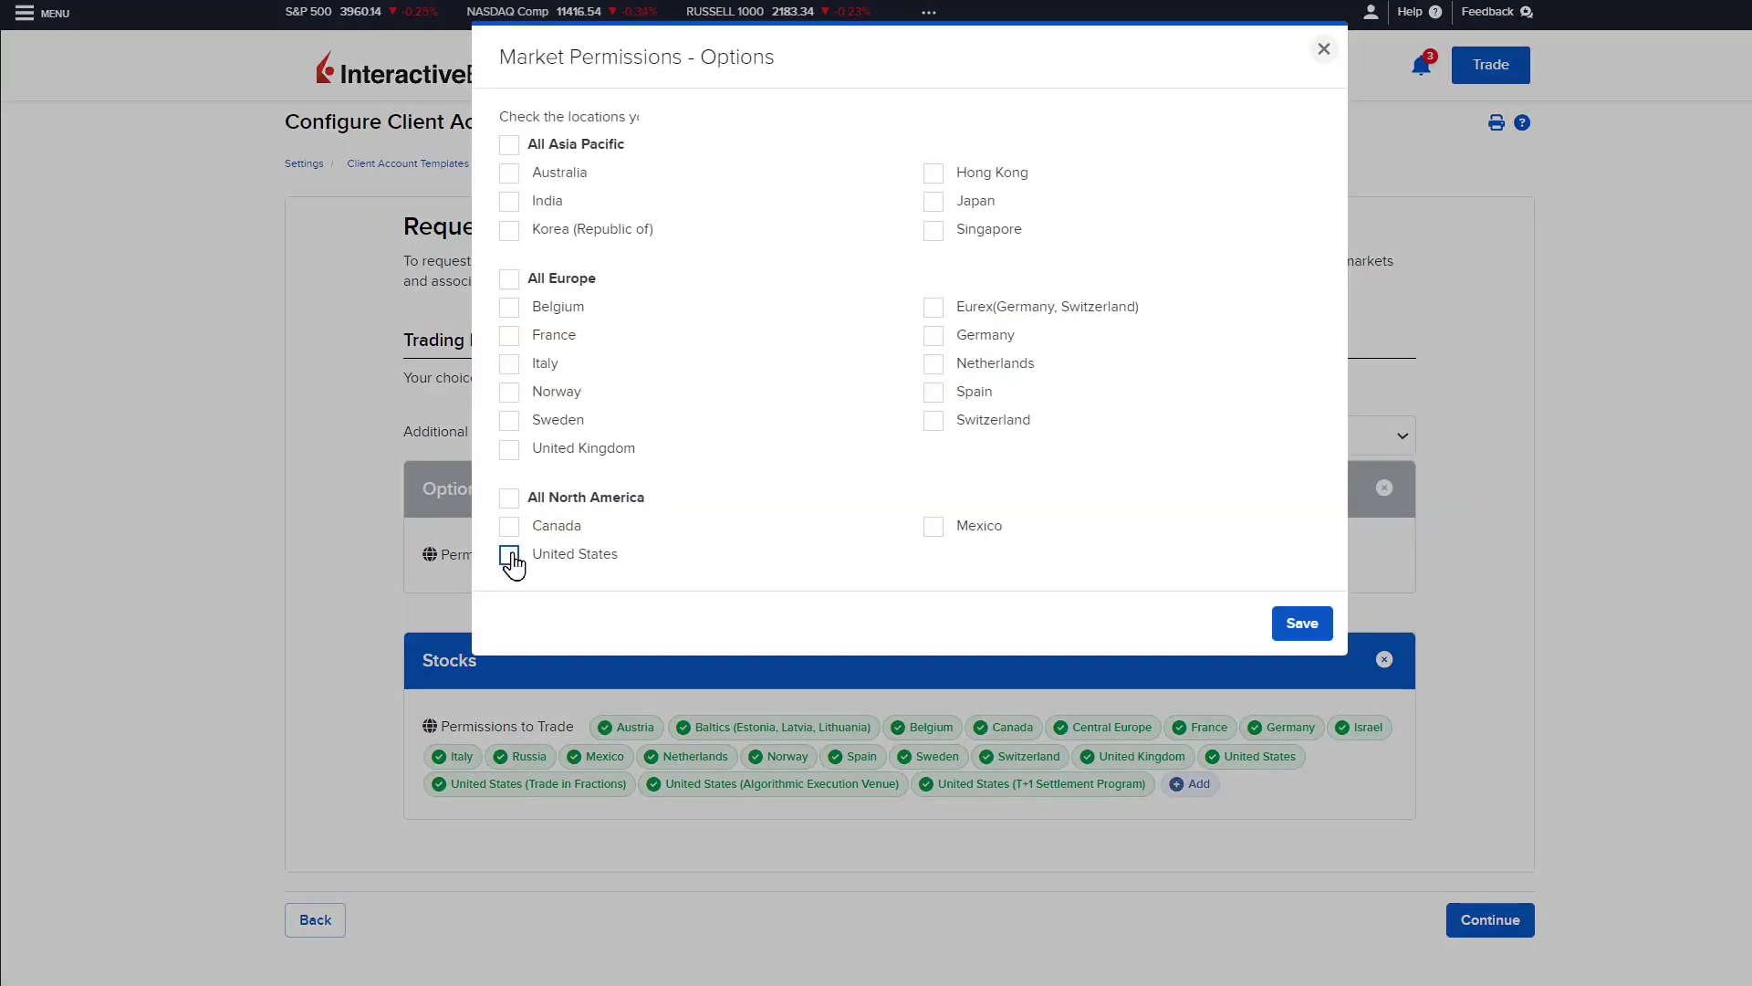
left_click(509, 554)
left_click(1282, 630)
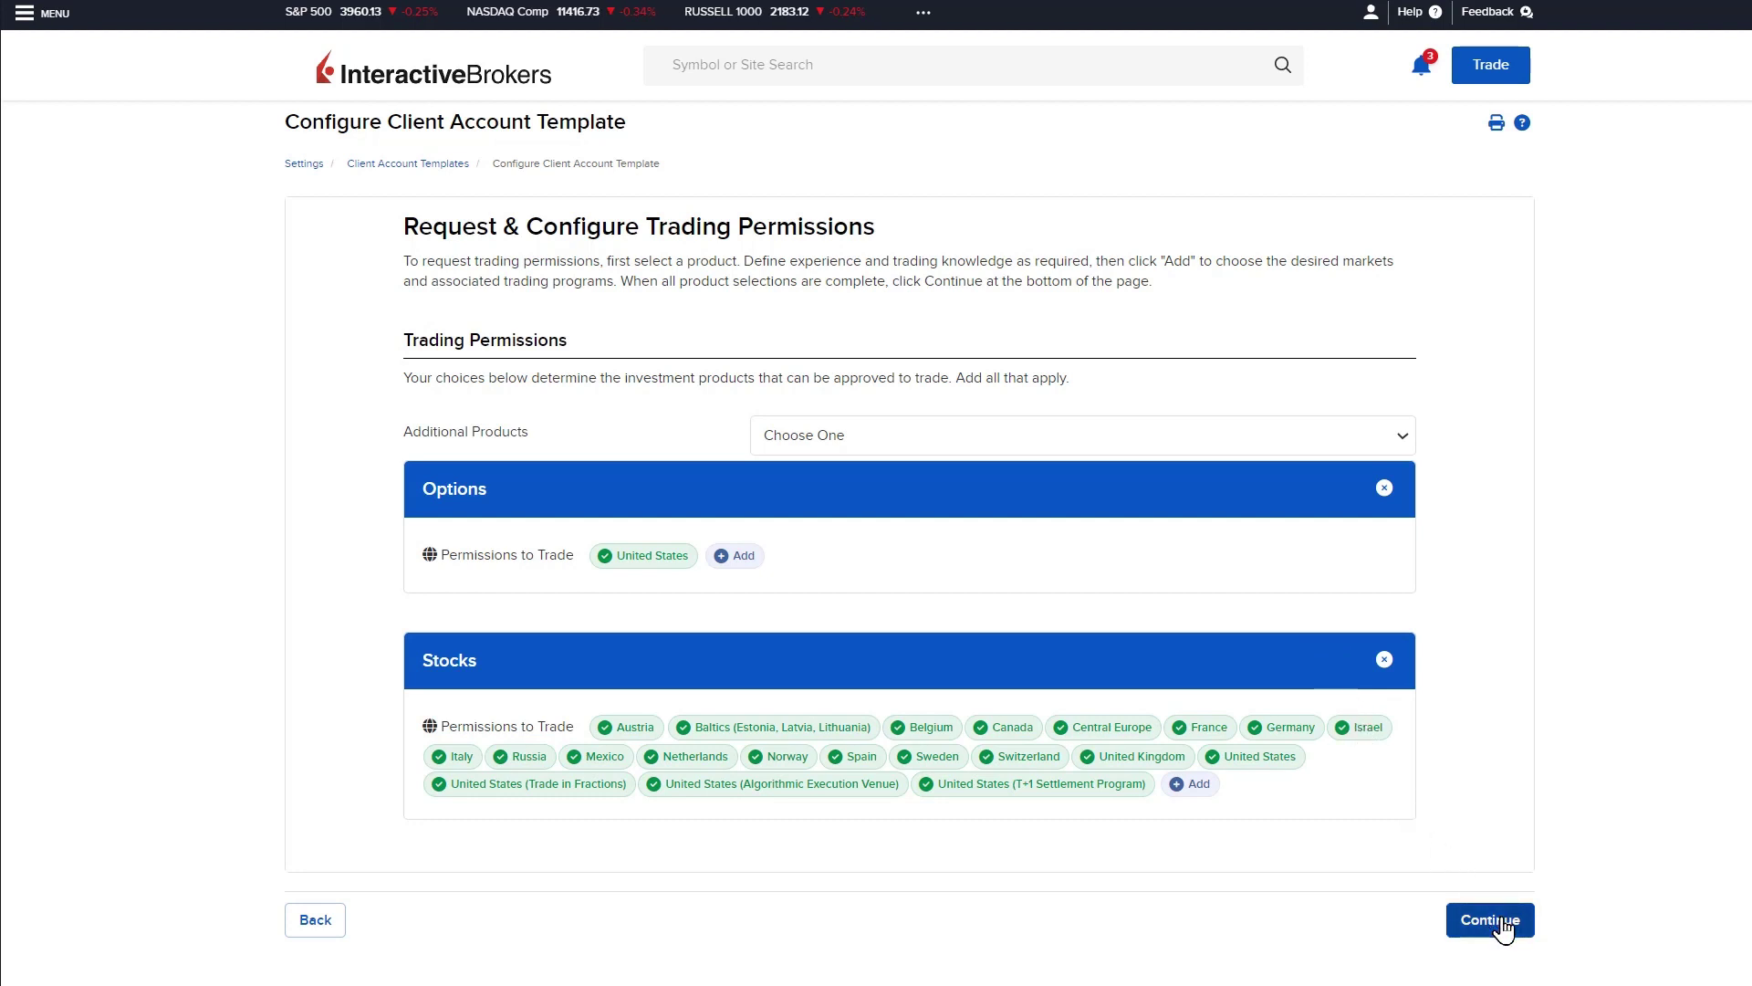
left_click(1496, 919)
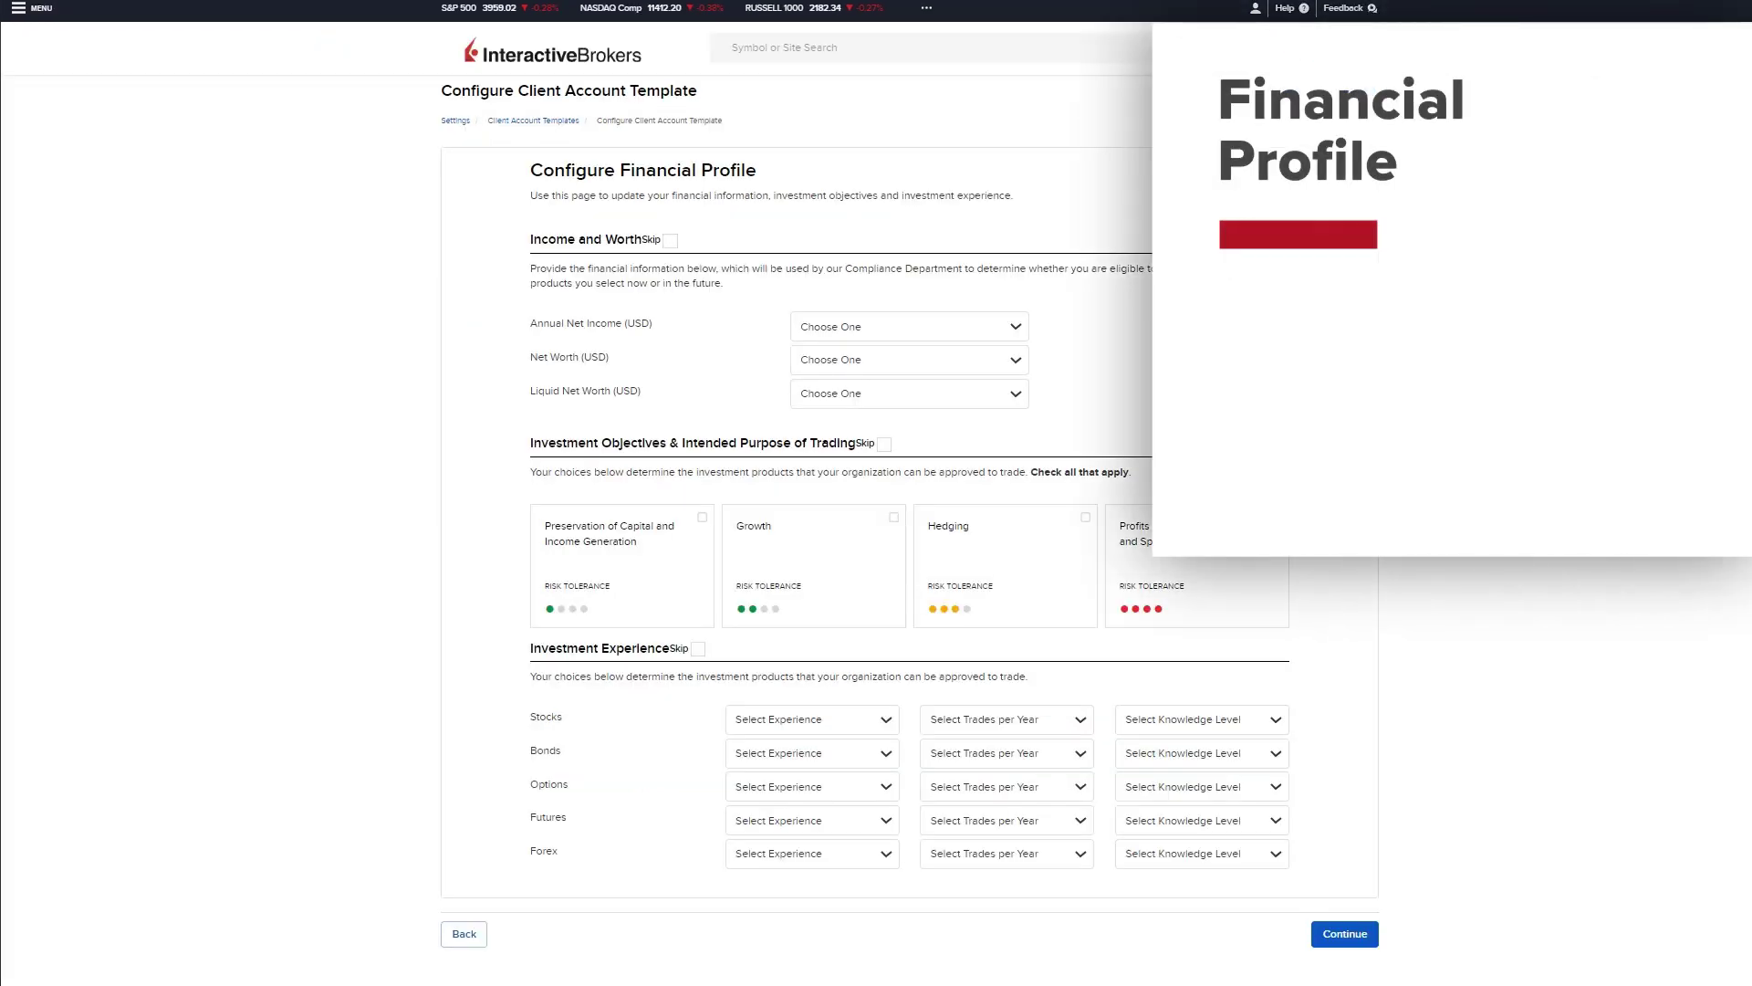
Set annual net income to 100,000-150,000 and net worth and liquid net worth to 100,000-250,000.
left_click(1016, 328)
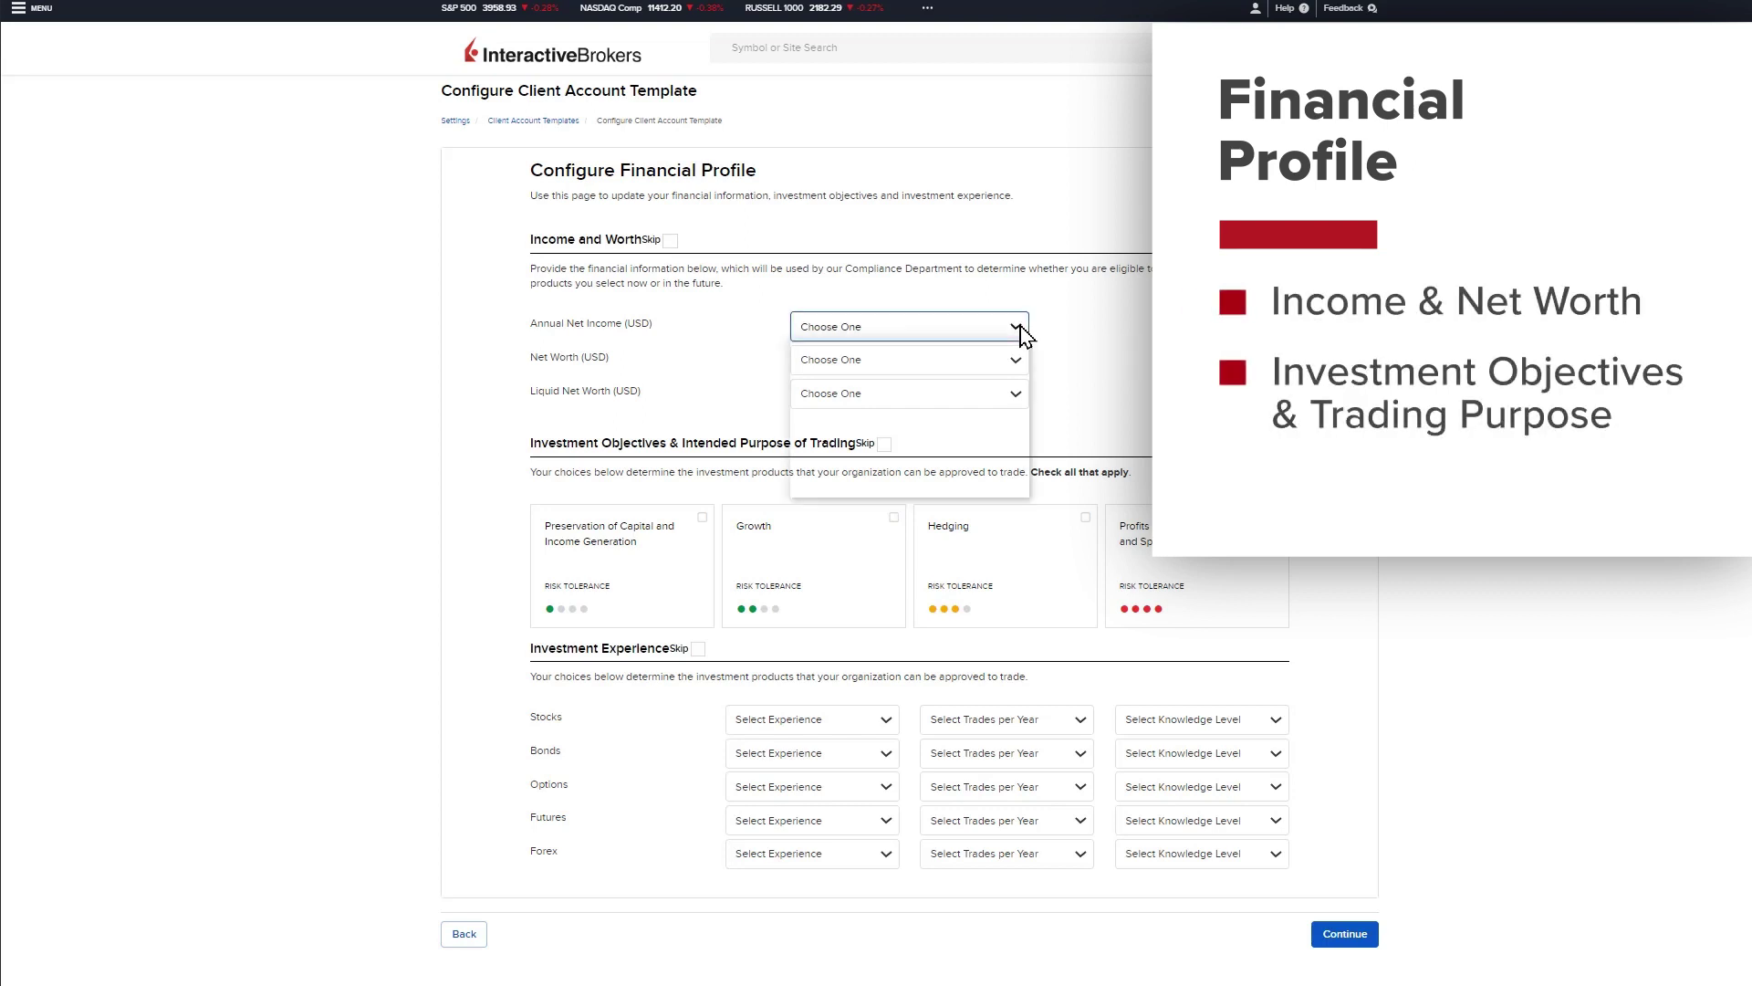
left_click(1004, 417)
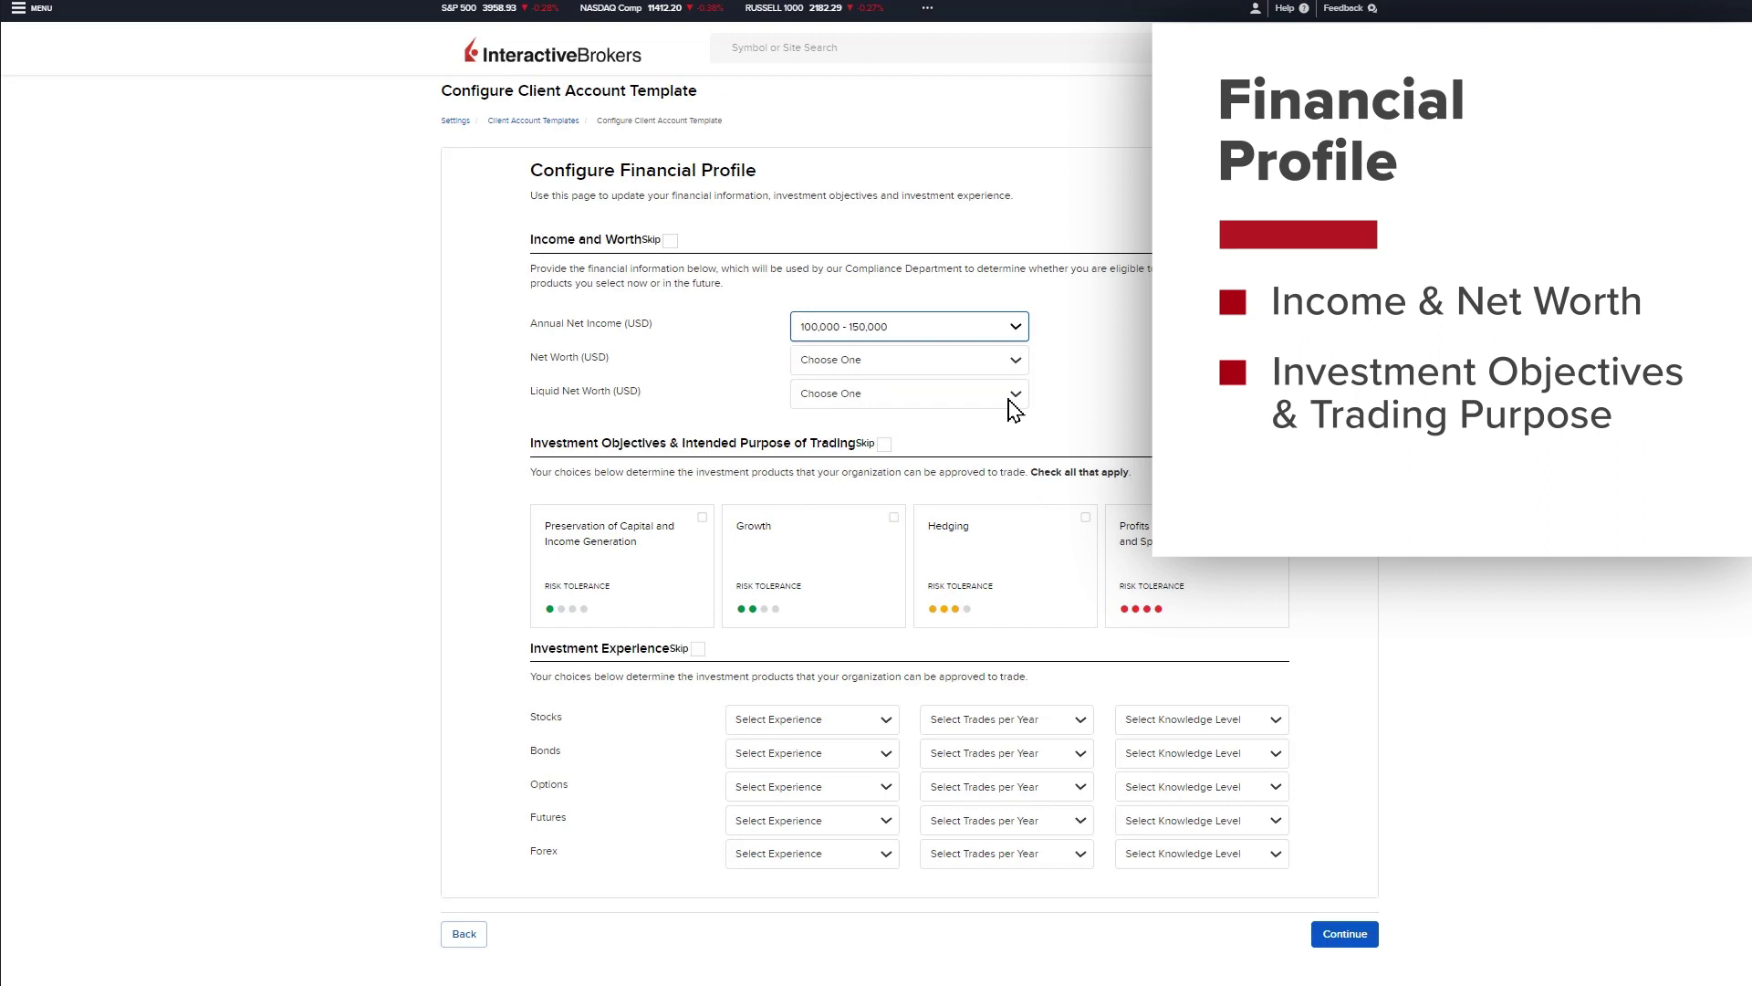
left_click(1013, 361)
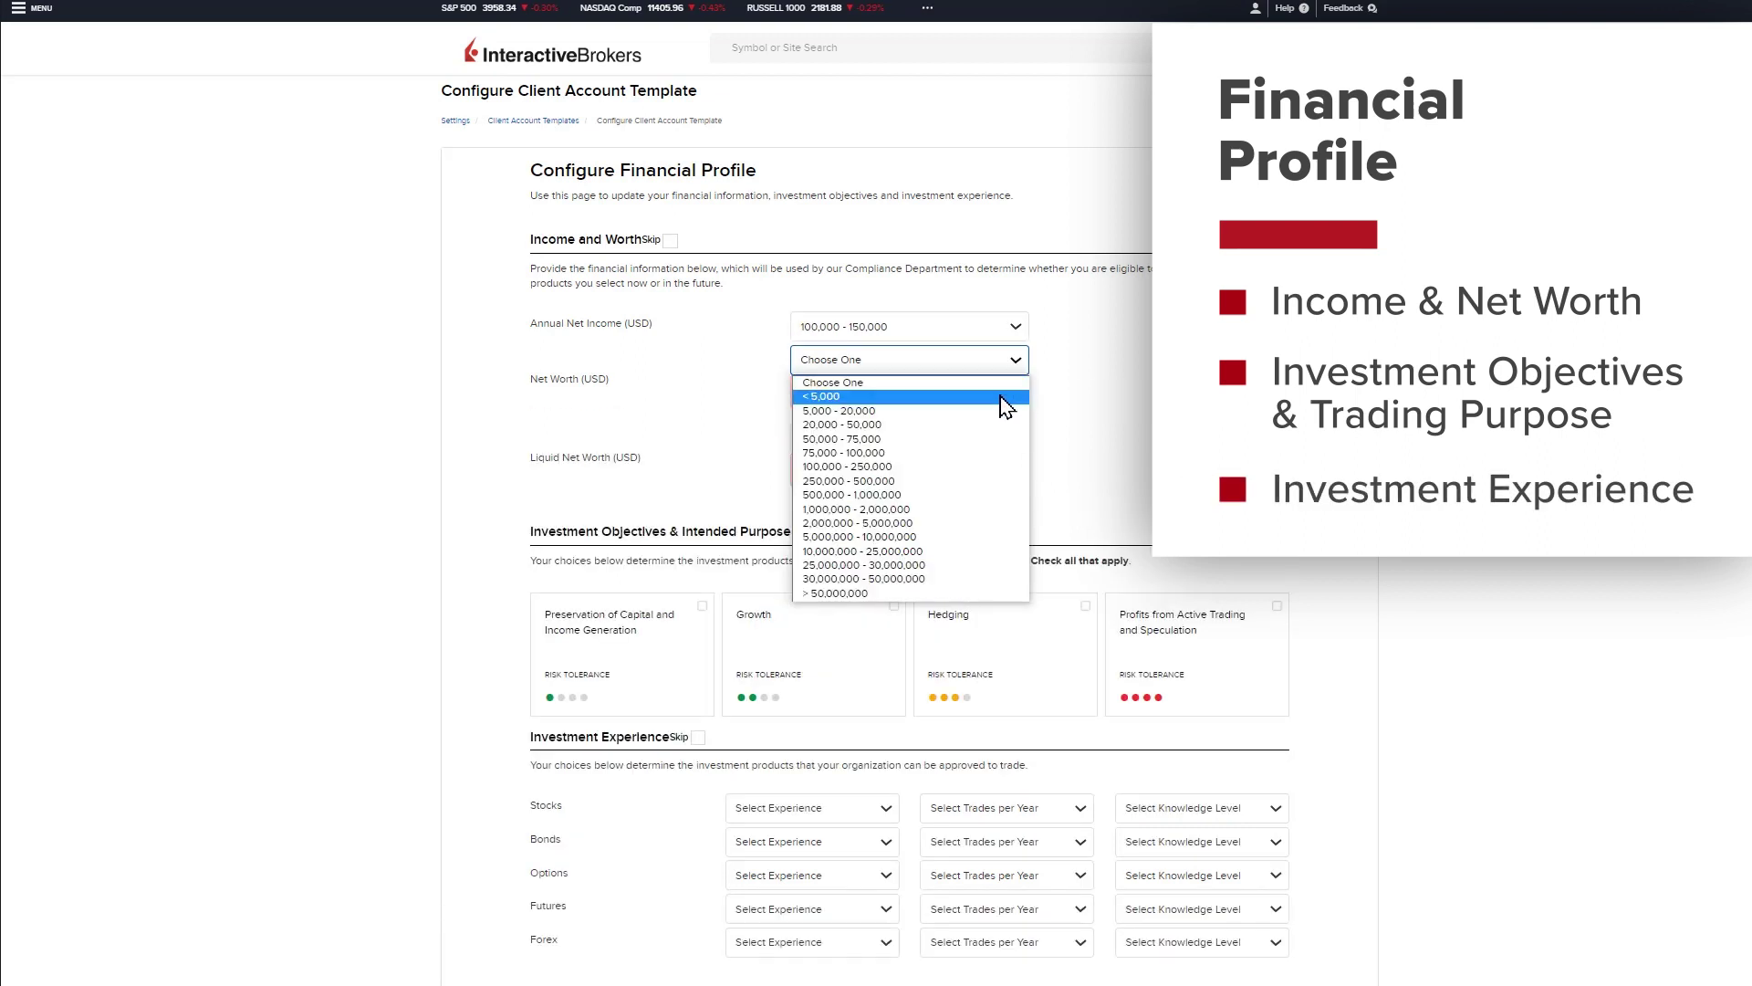
left_click(1015, 466)
left_click(1018, 401)
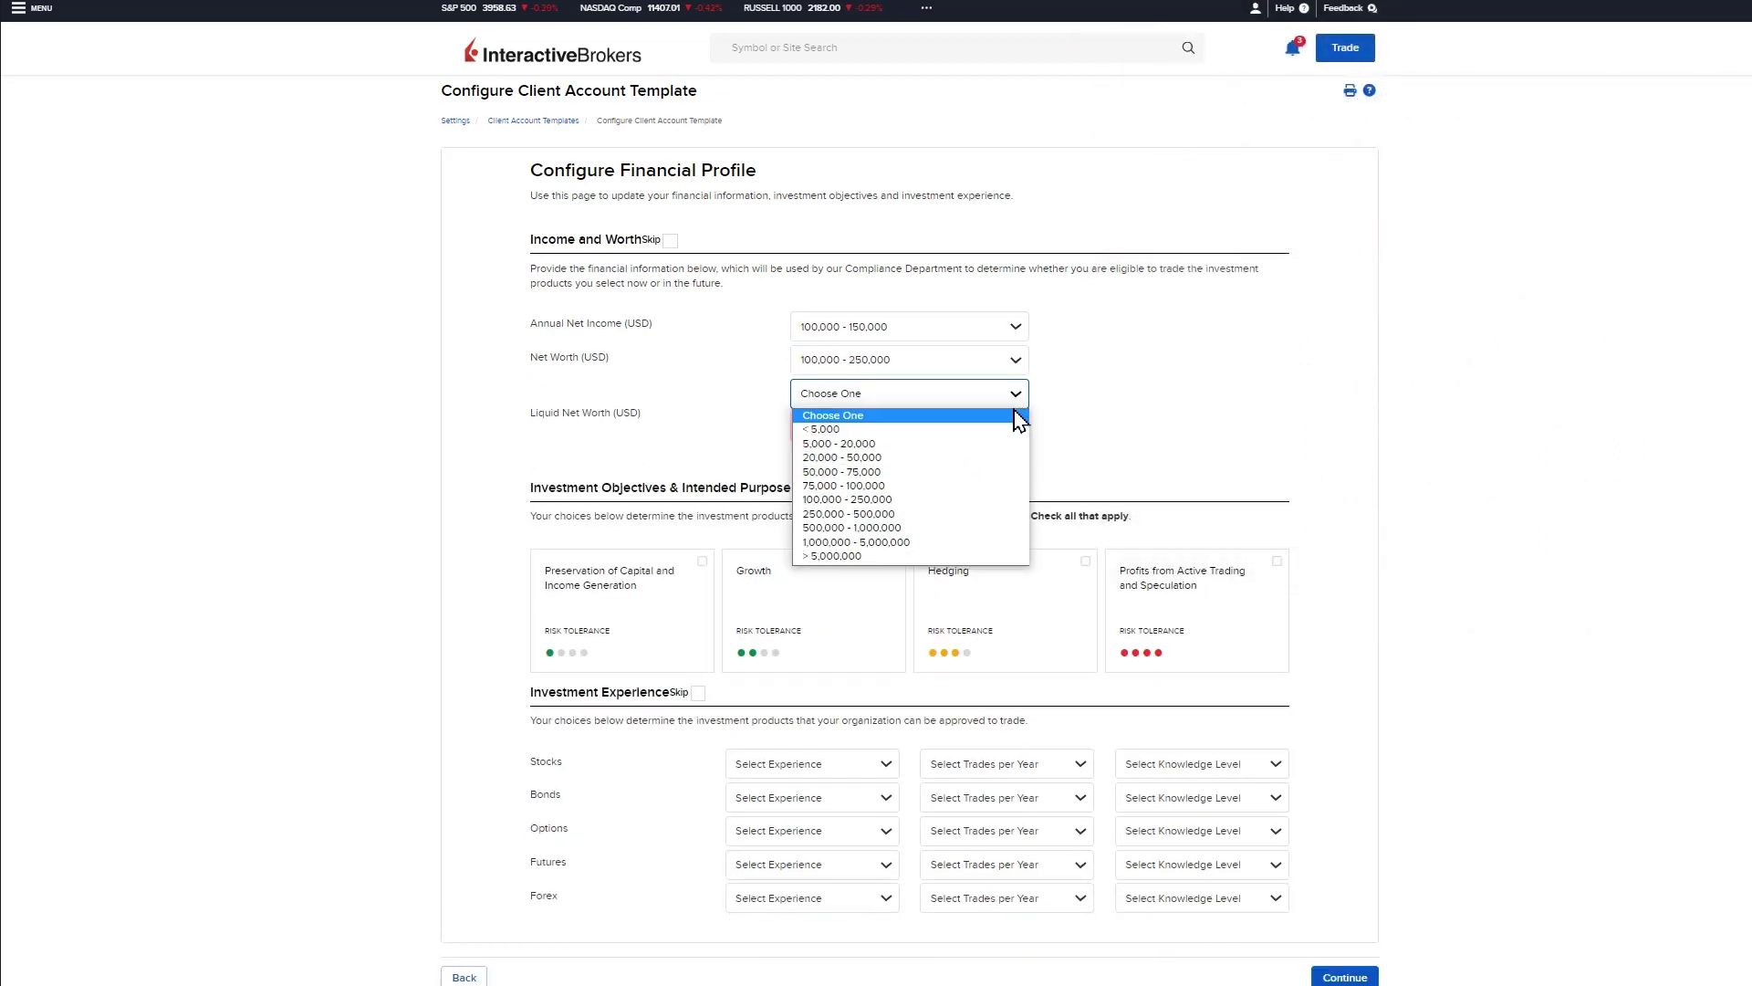
left_click(993, 499)
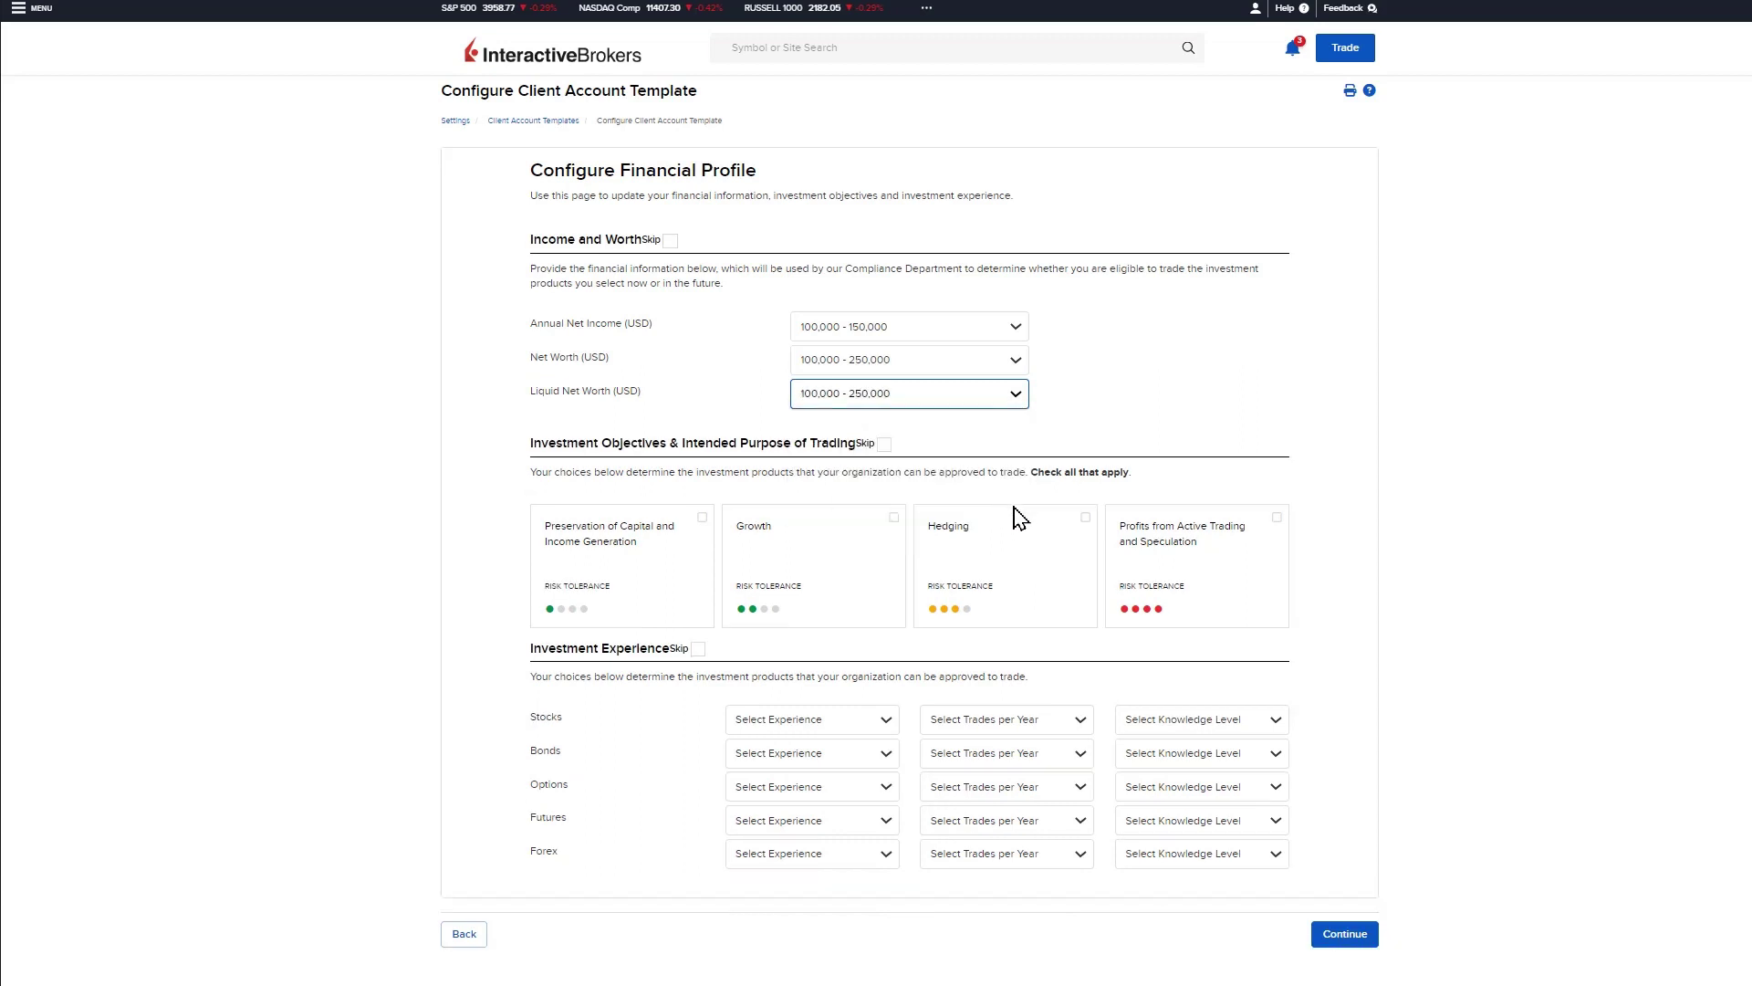
Add the Profits from Active Trading objective, skip investment experience, and save the profile.
left_click(1277, 525)
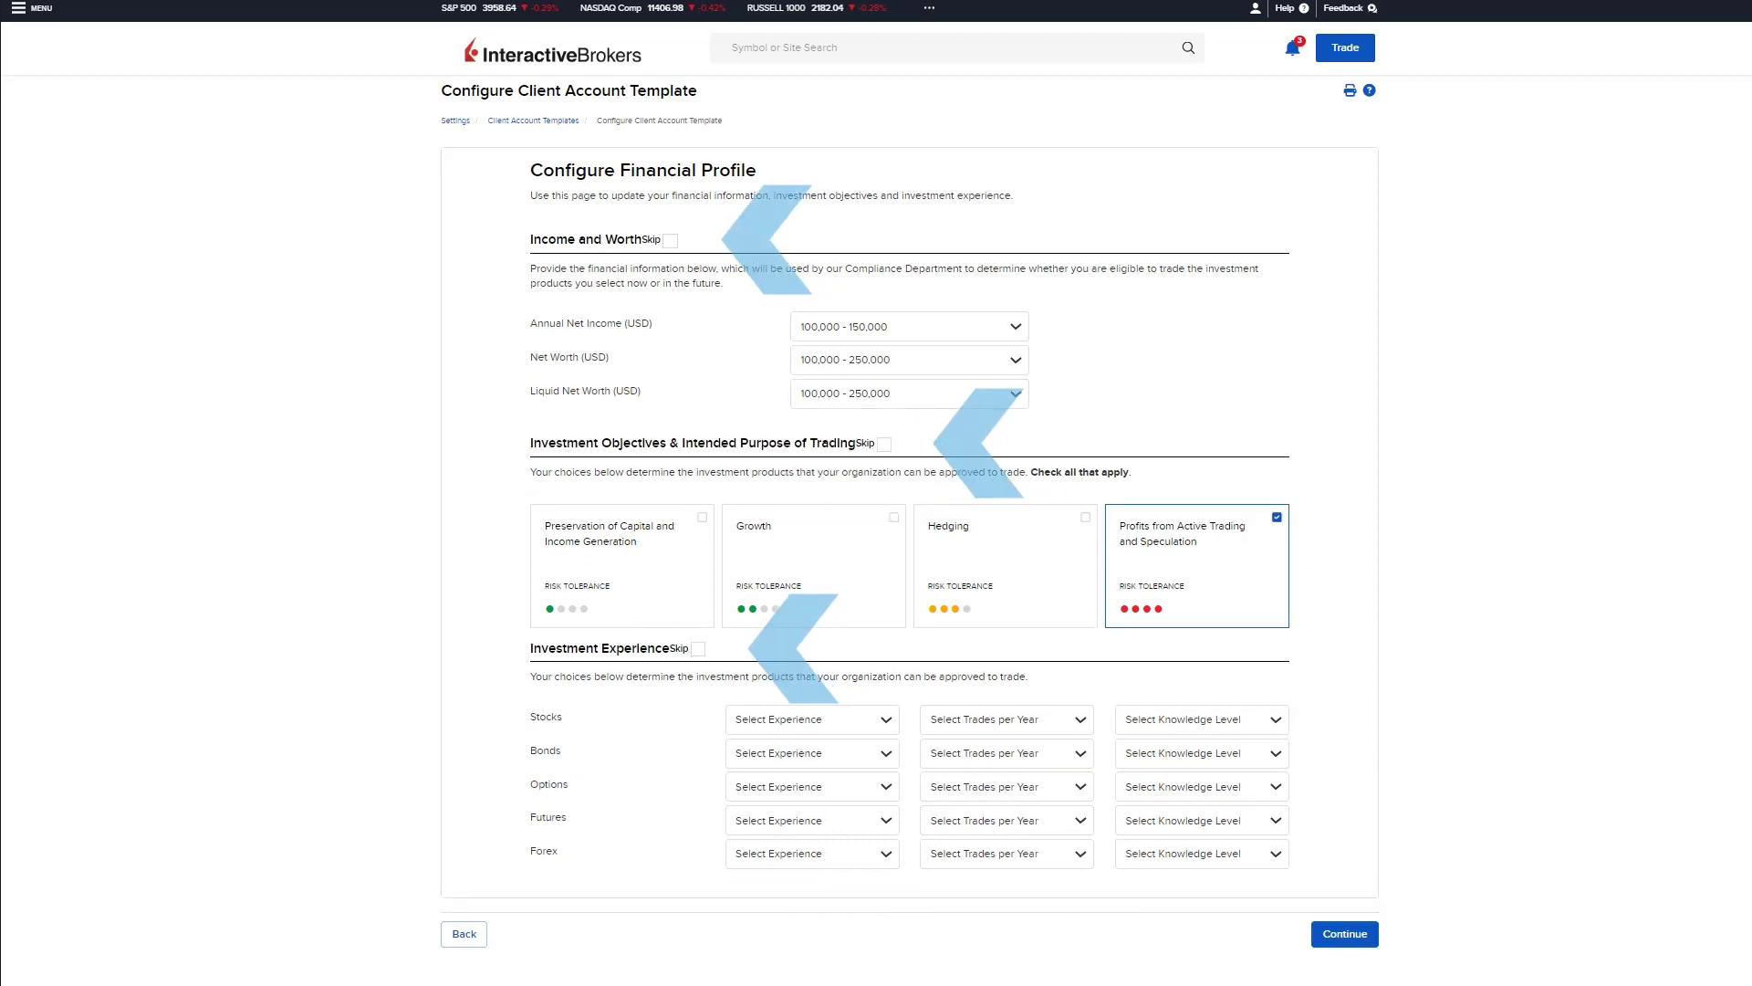
left_click(698, 649)
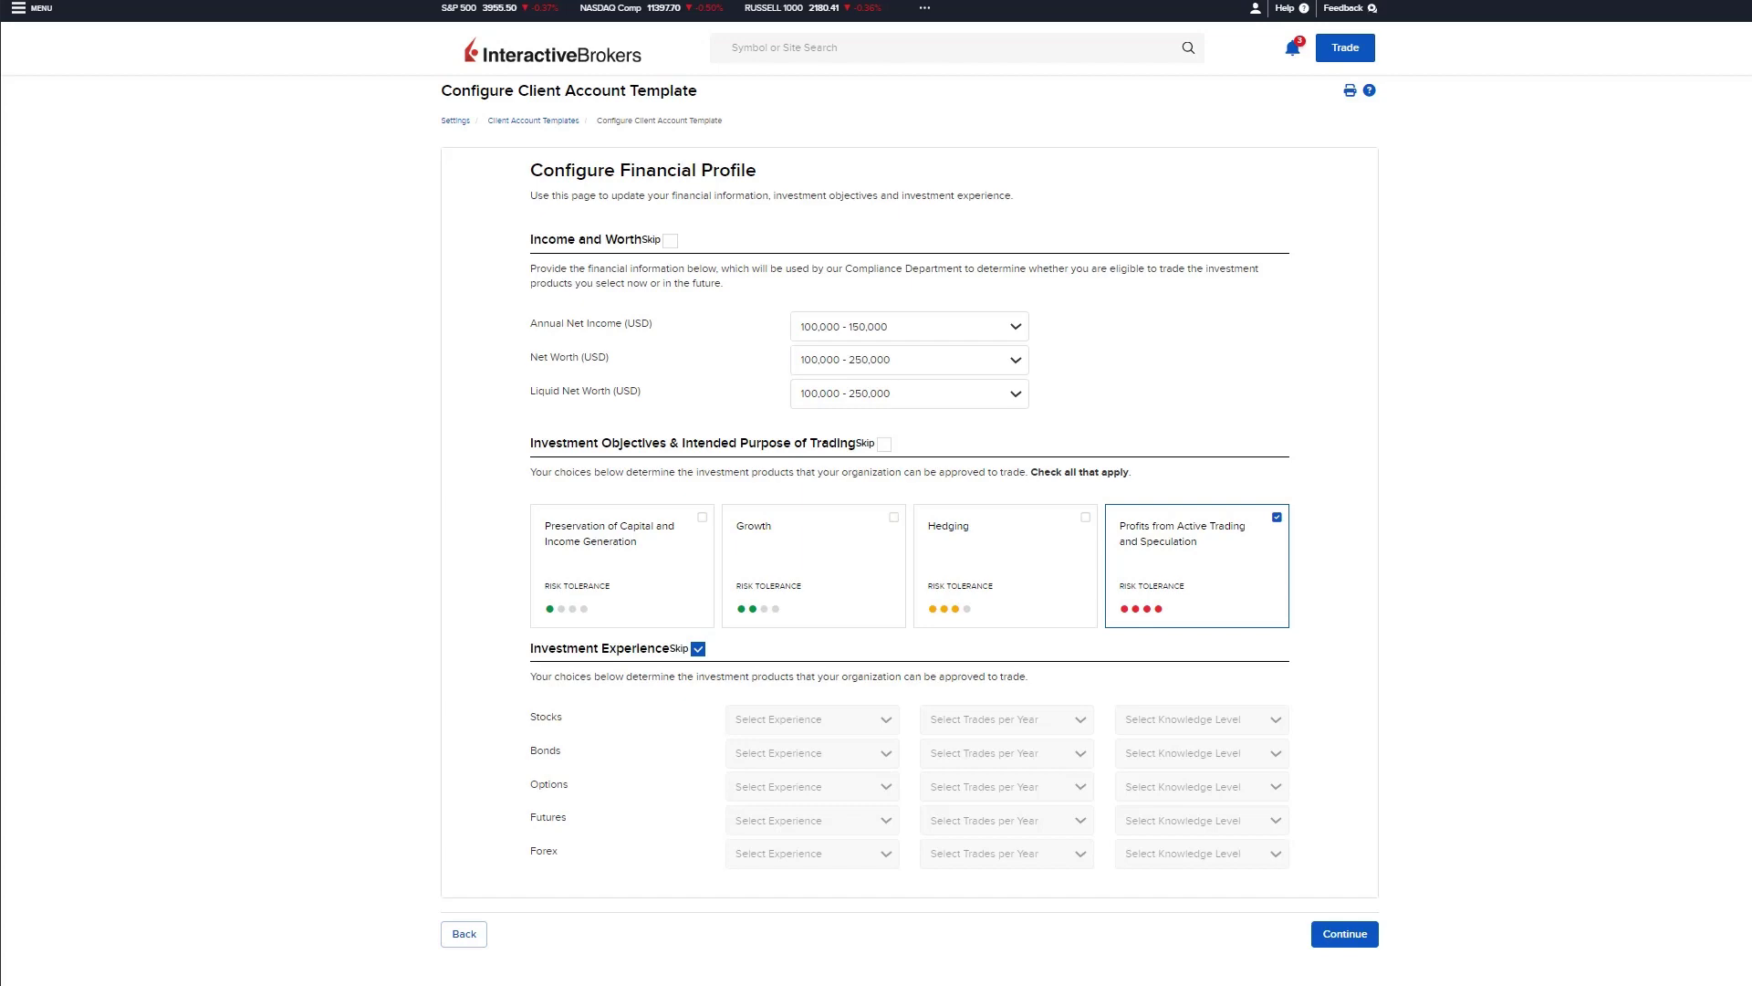
left_click(1339, 939)
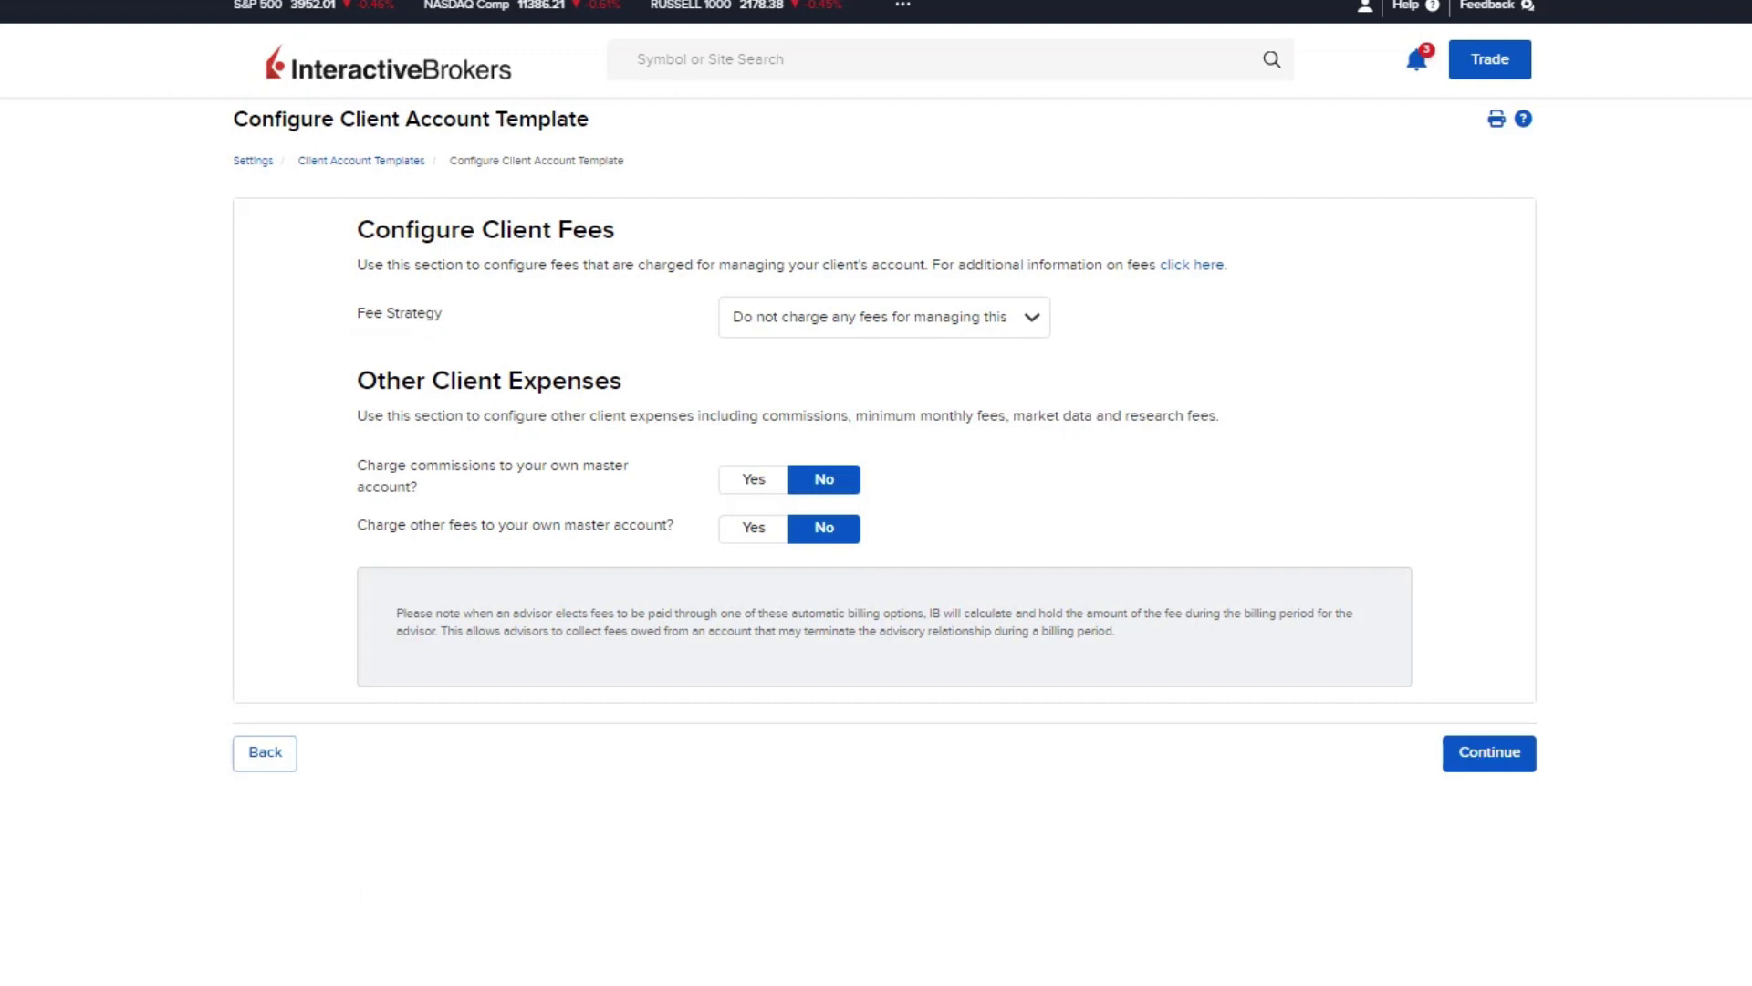
Charge a Fixed 2% annualized net-liquidation management fee, applied daily.
left_click(1041, 316)
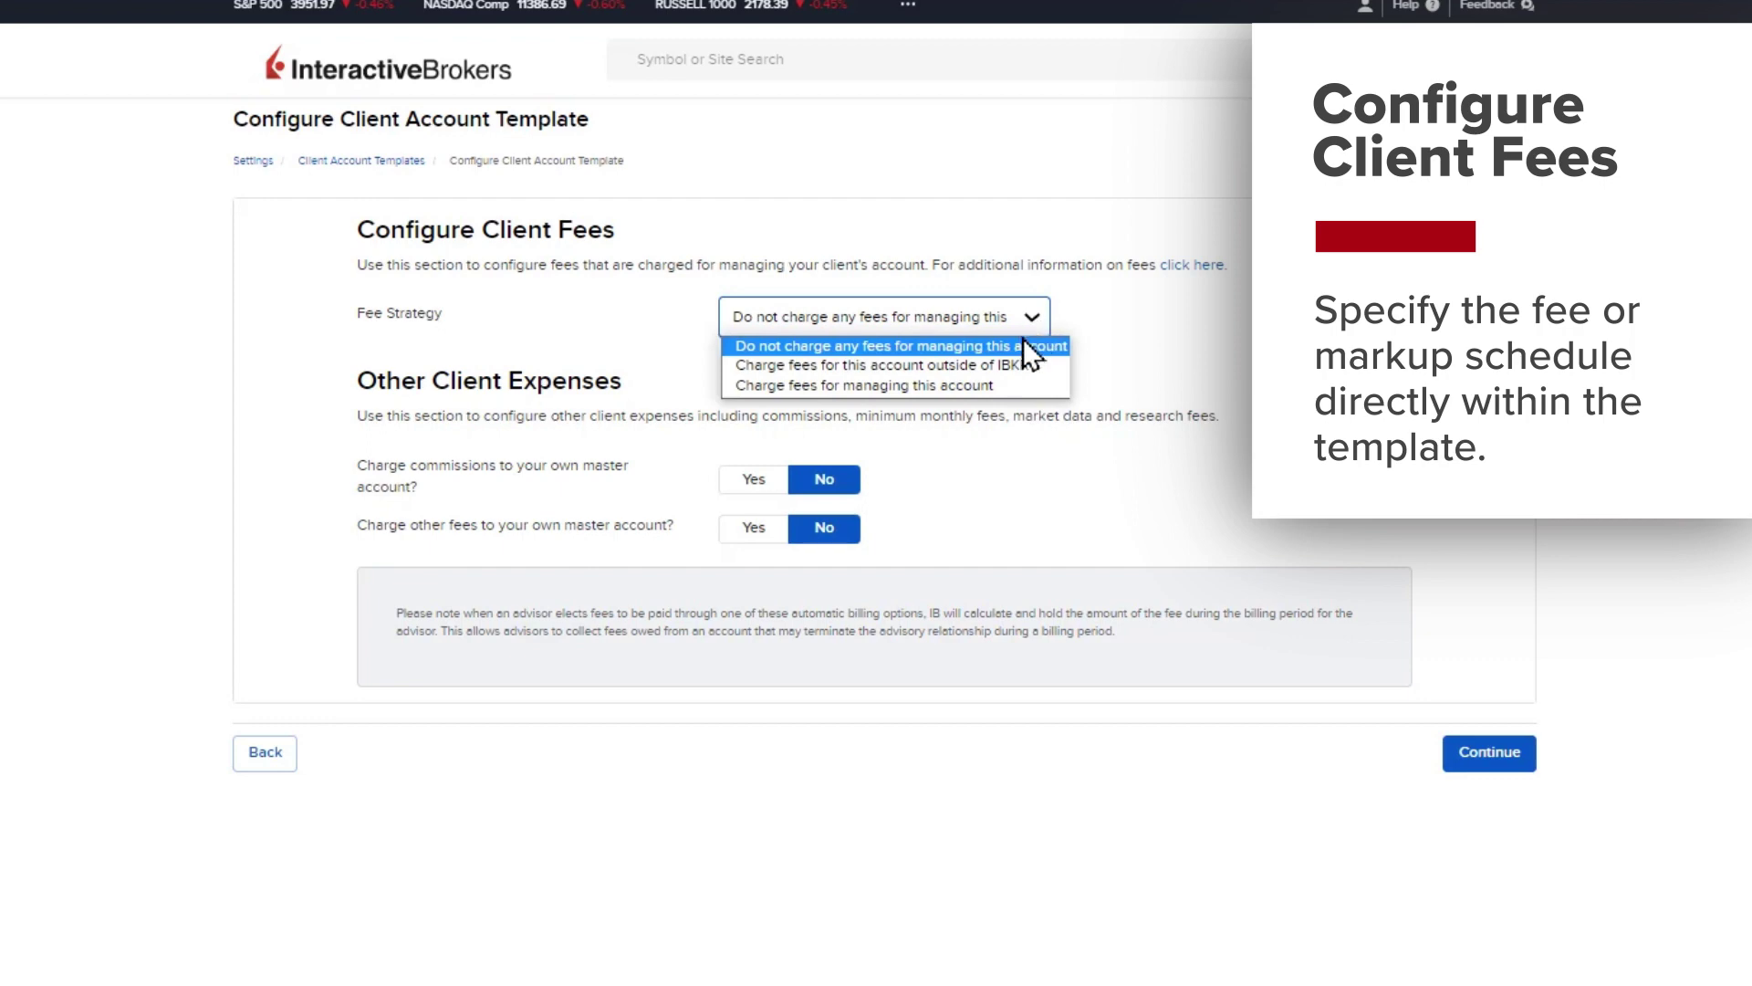
left_click(1005, 384)
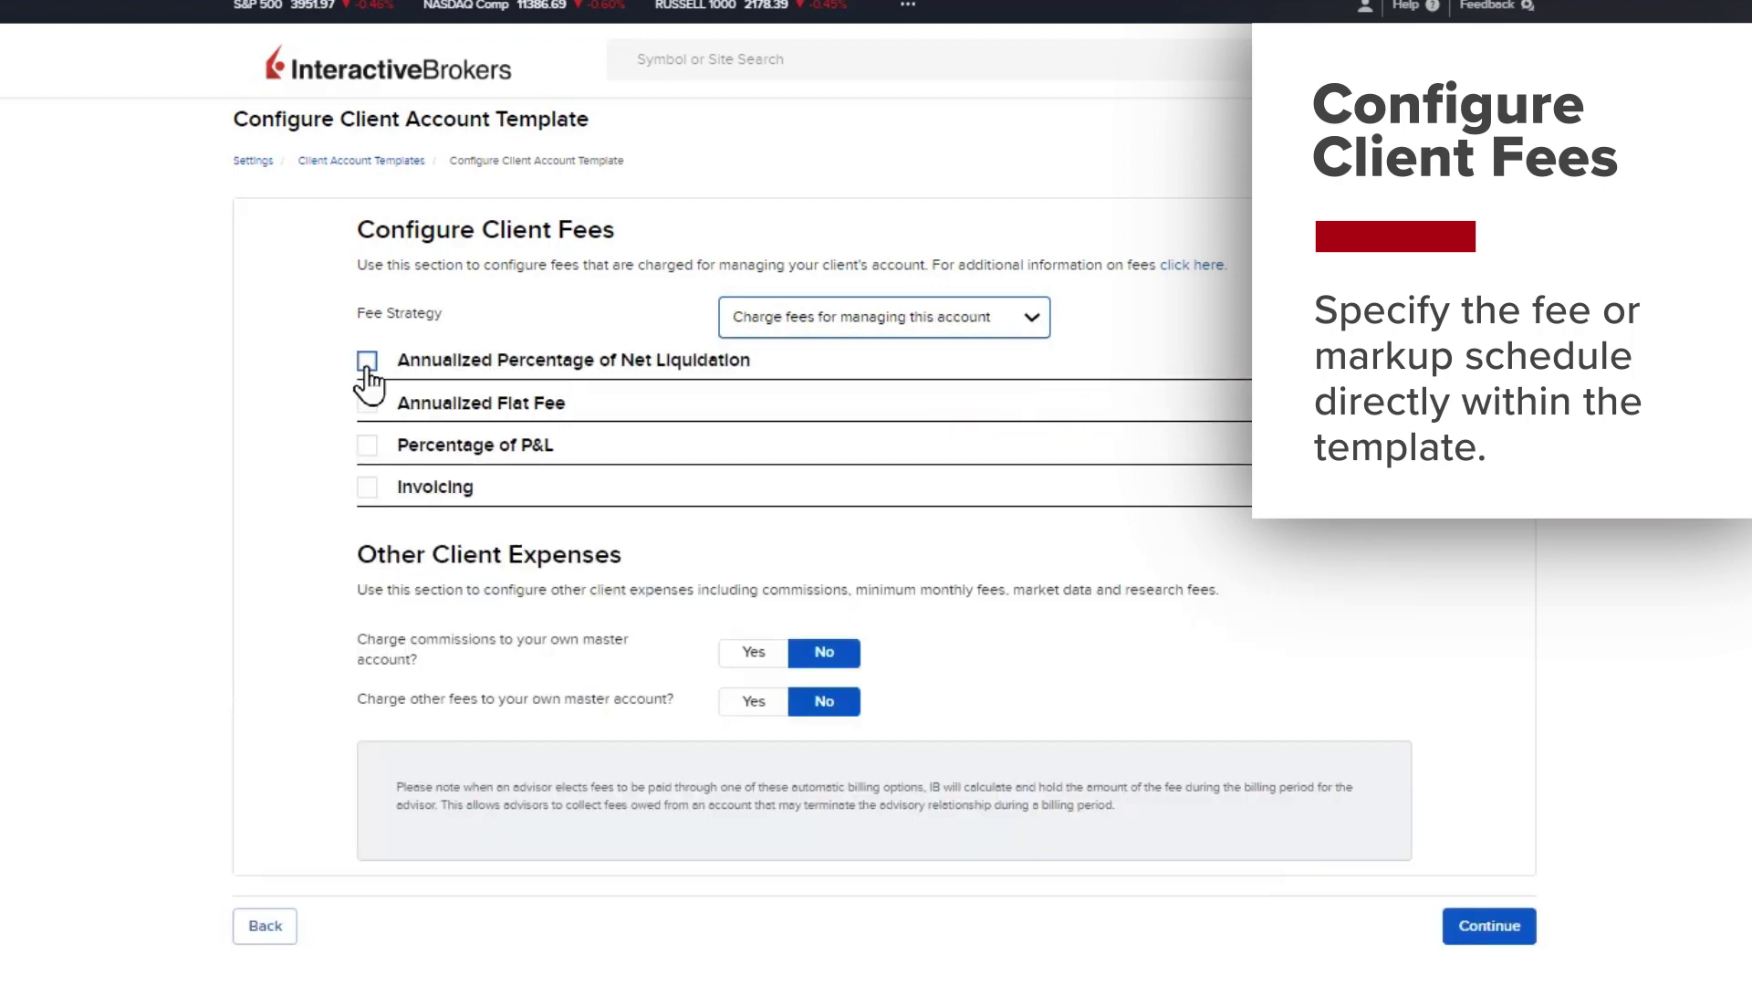
left_click(365, 361)
left_click(774, 476)
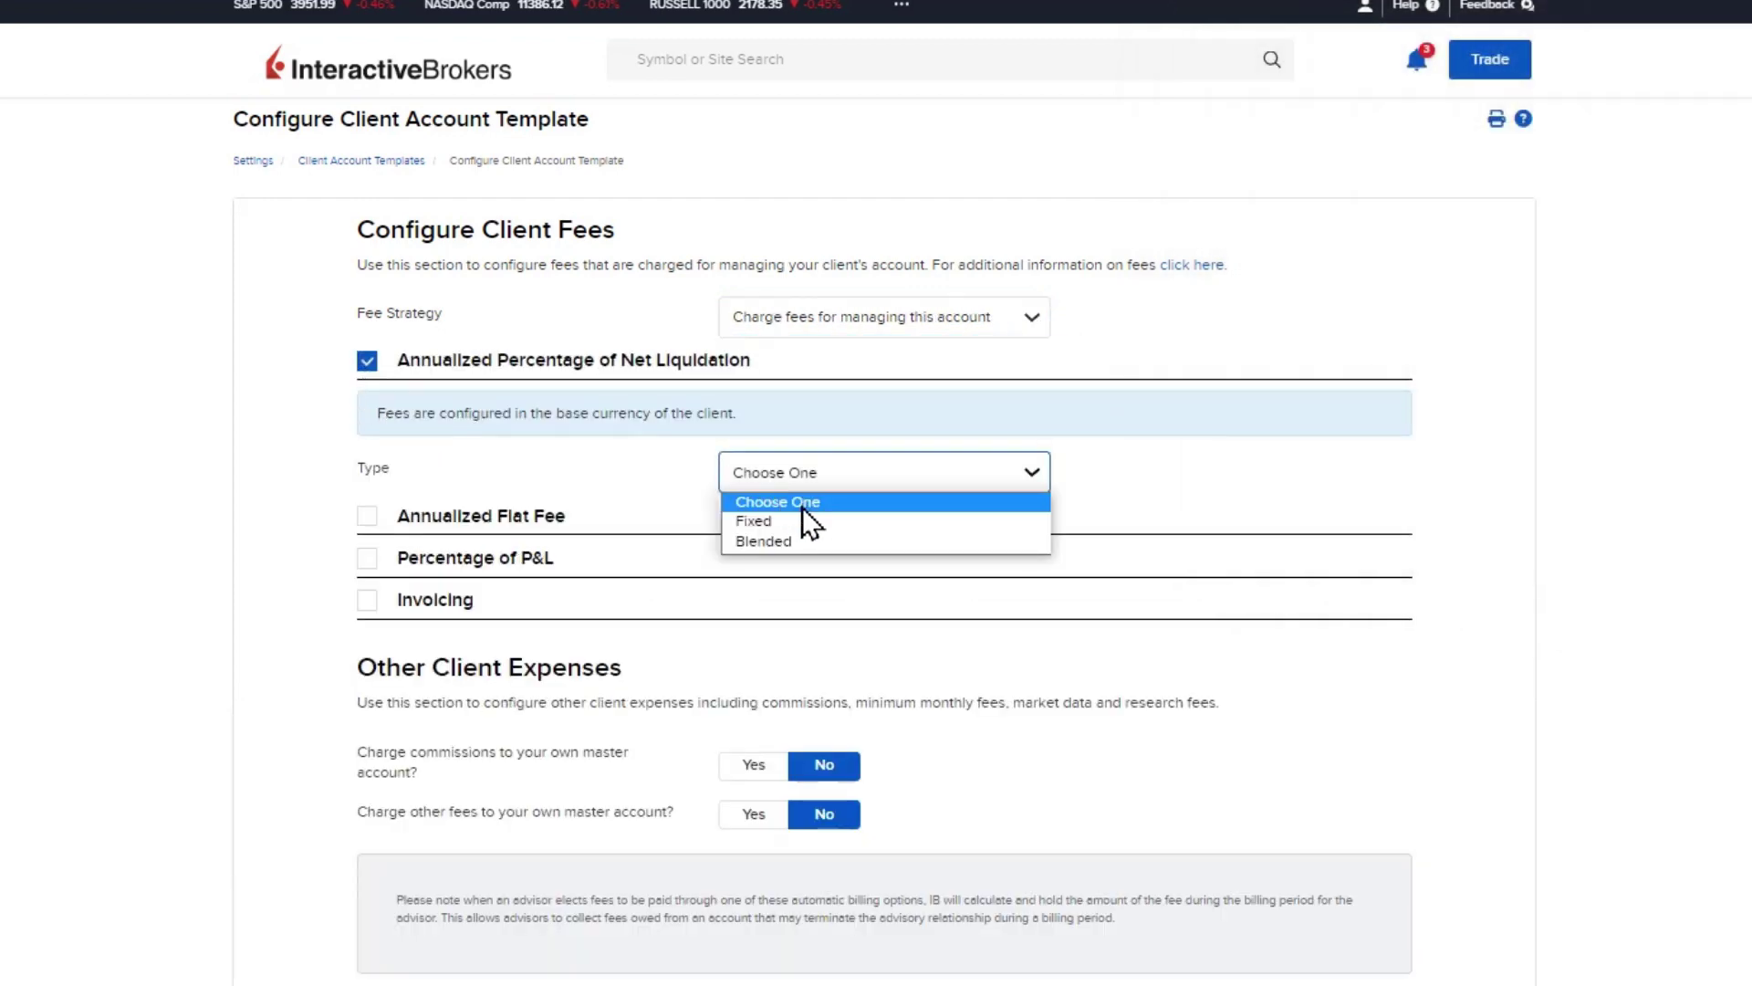
left_click(803, 518)
left_click(934, 529)
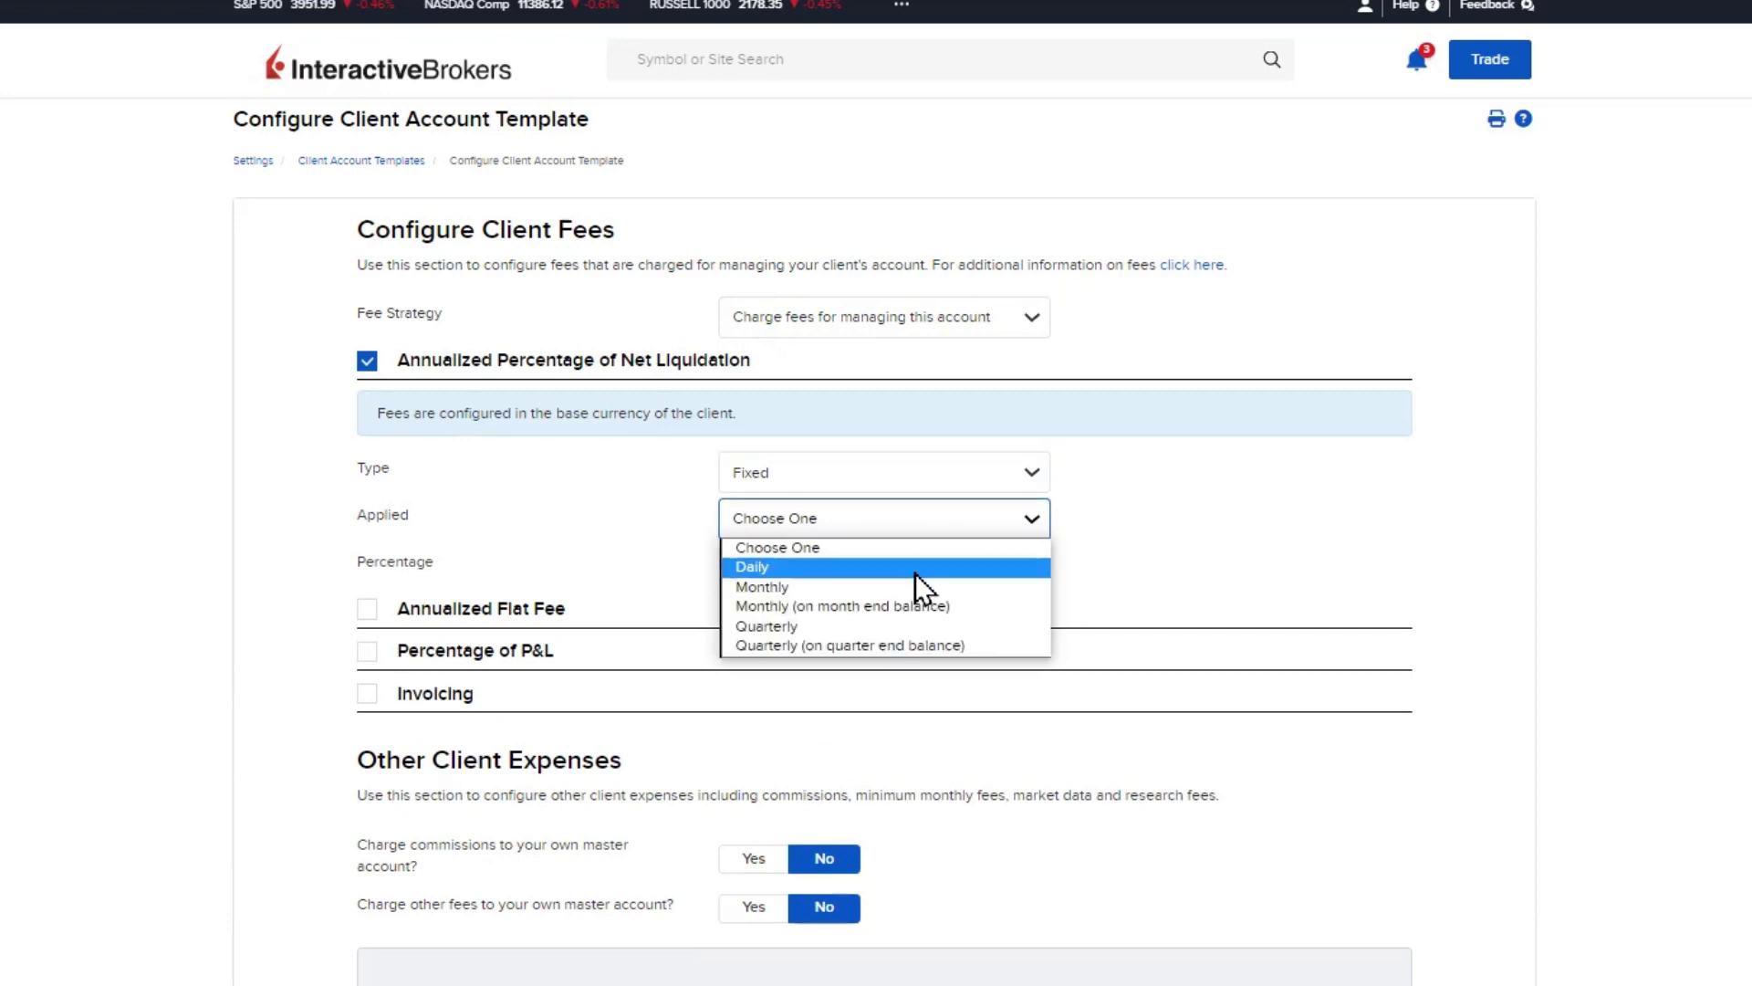
left_click(915, 566)
left_click(914, 569)
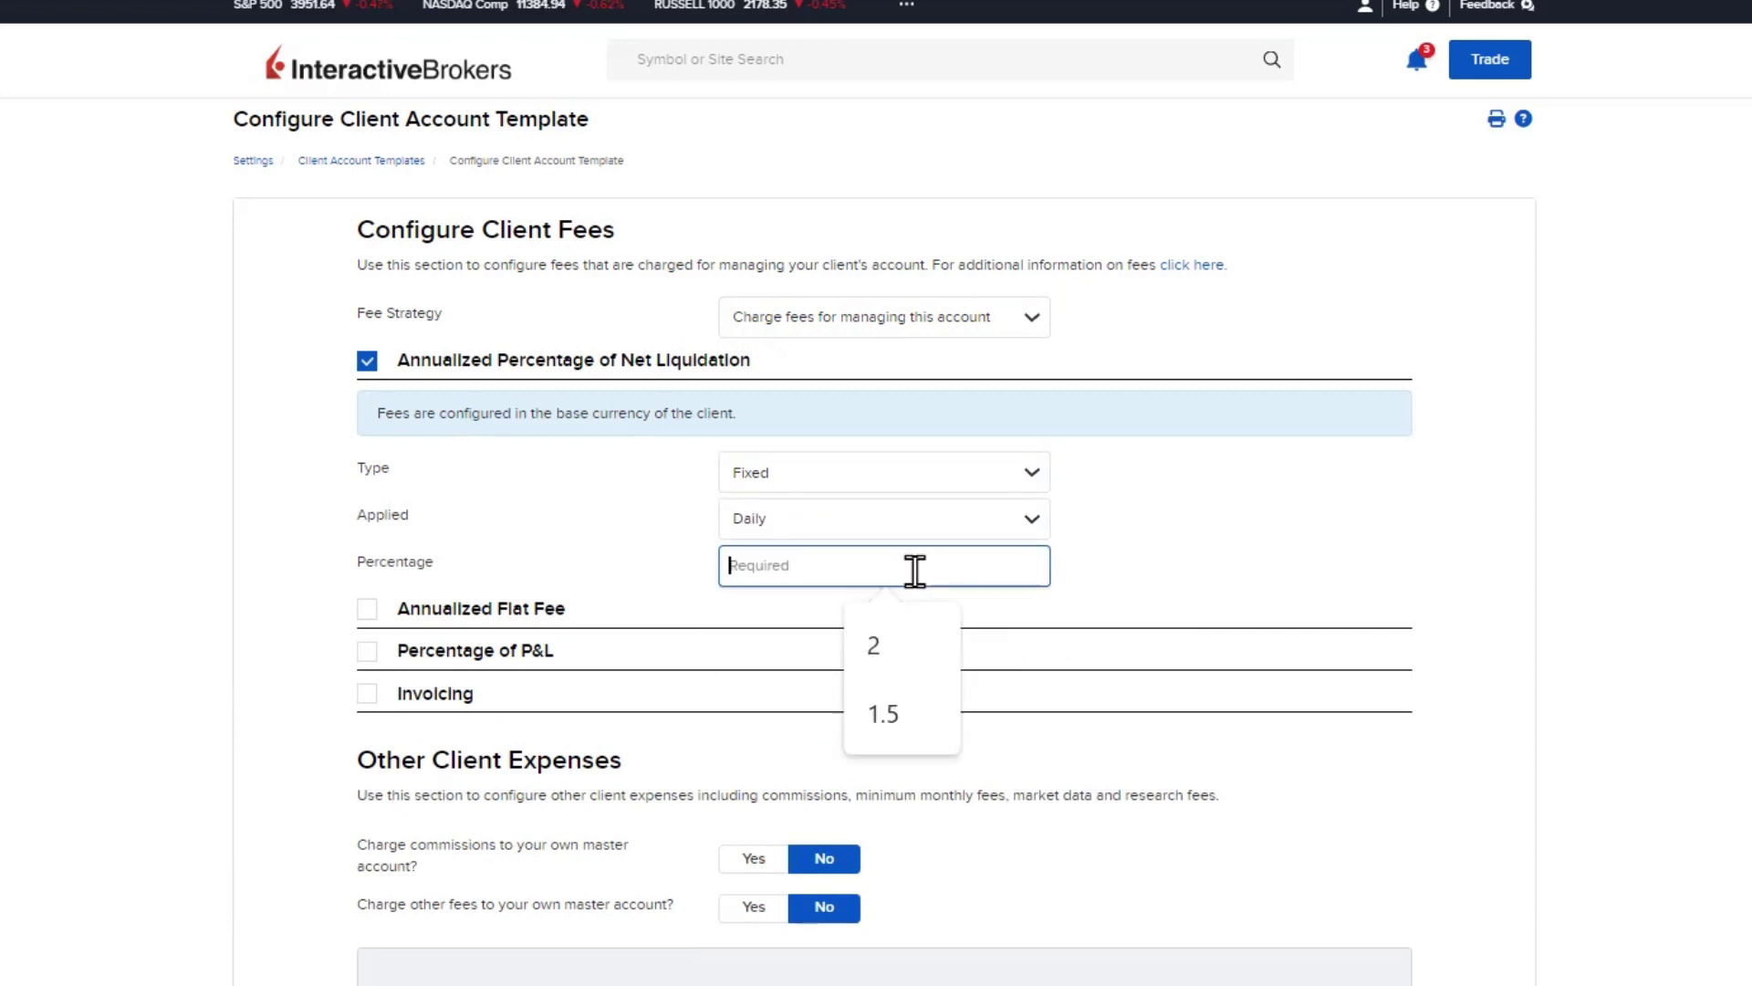
left_click(918, 632)
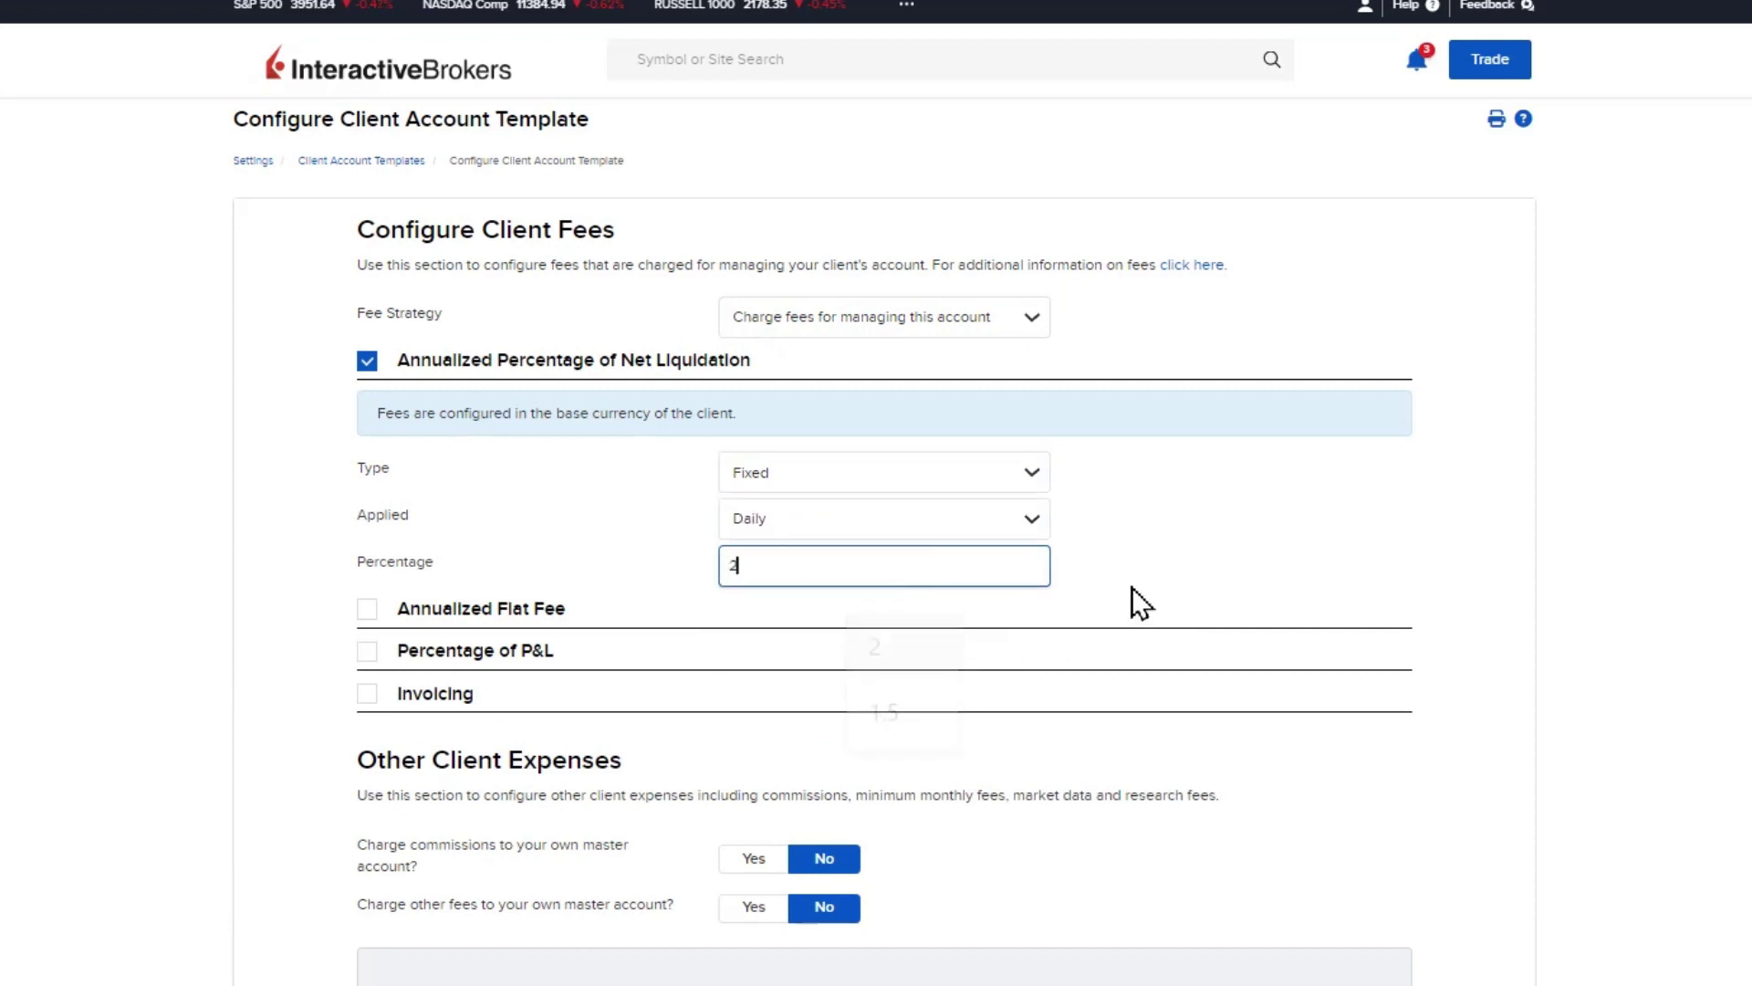
left_click(1607, 668)
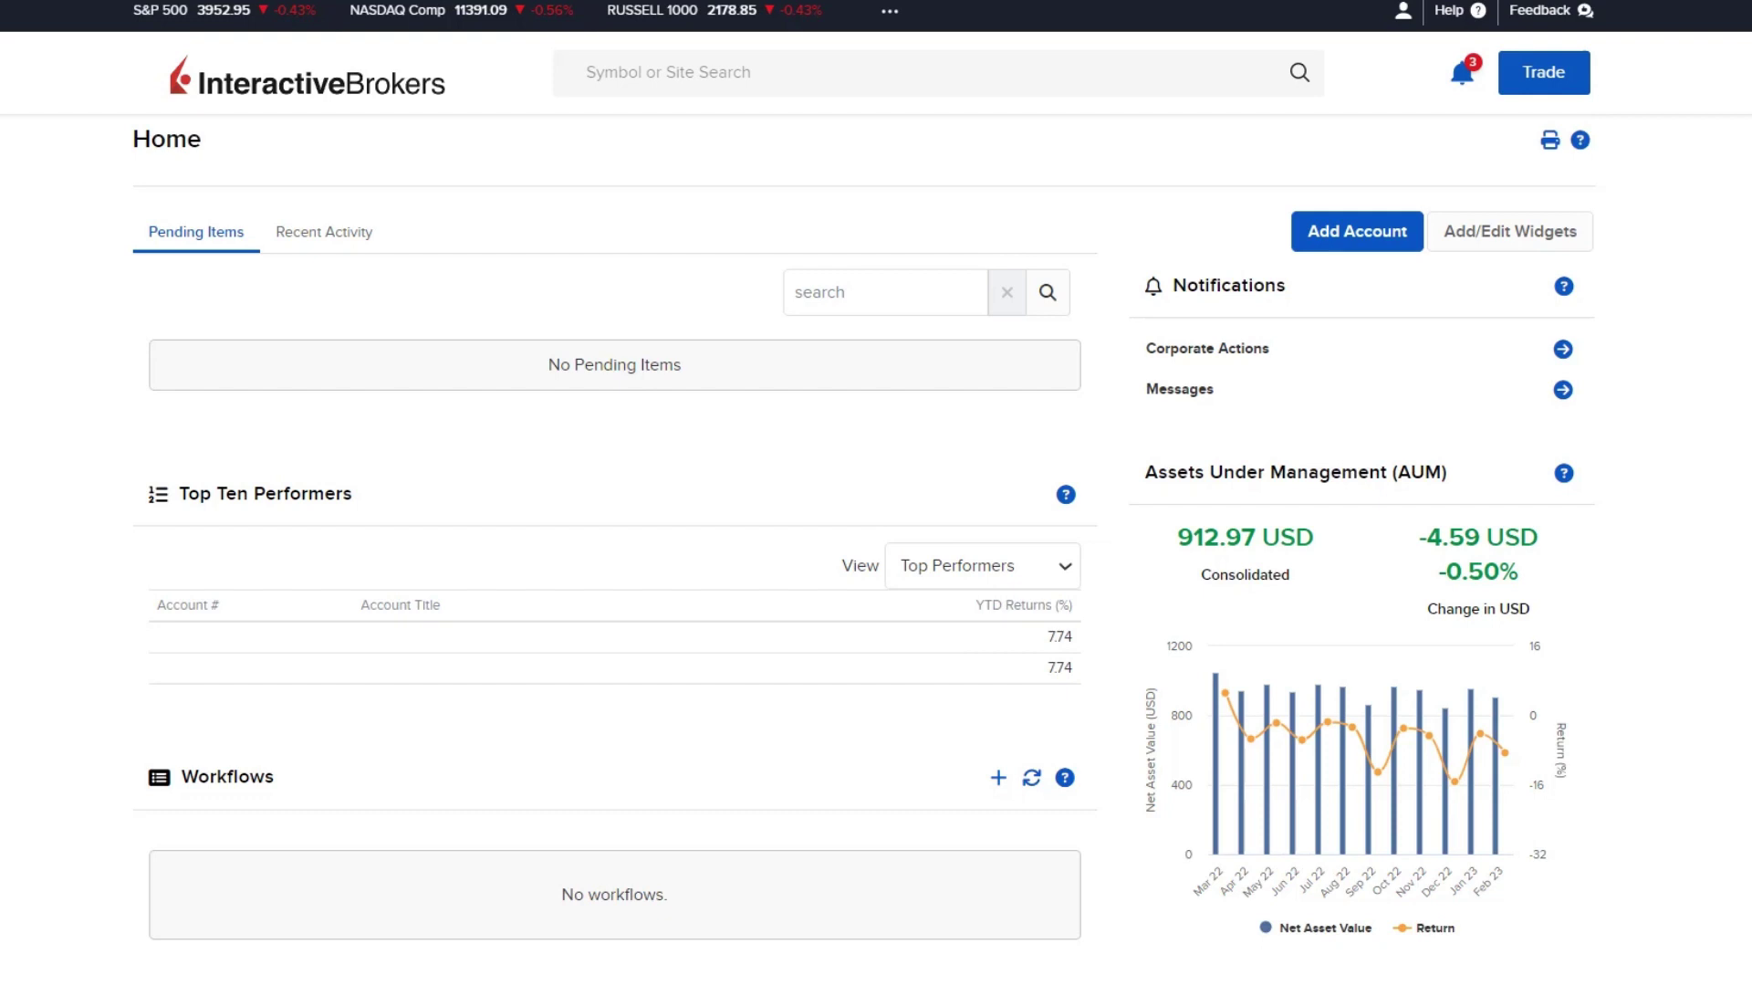
Start a fully electronic application and enter the client's full name and e-mail address.
left_click(1366, 235)
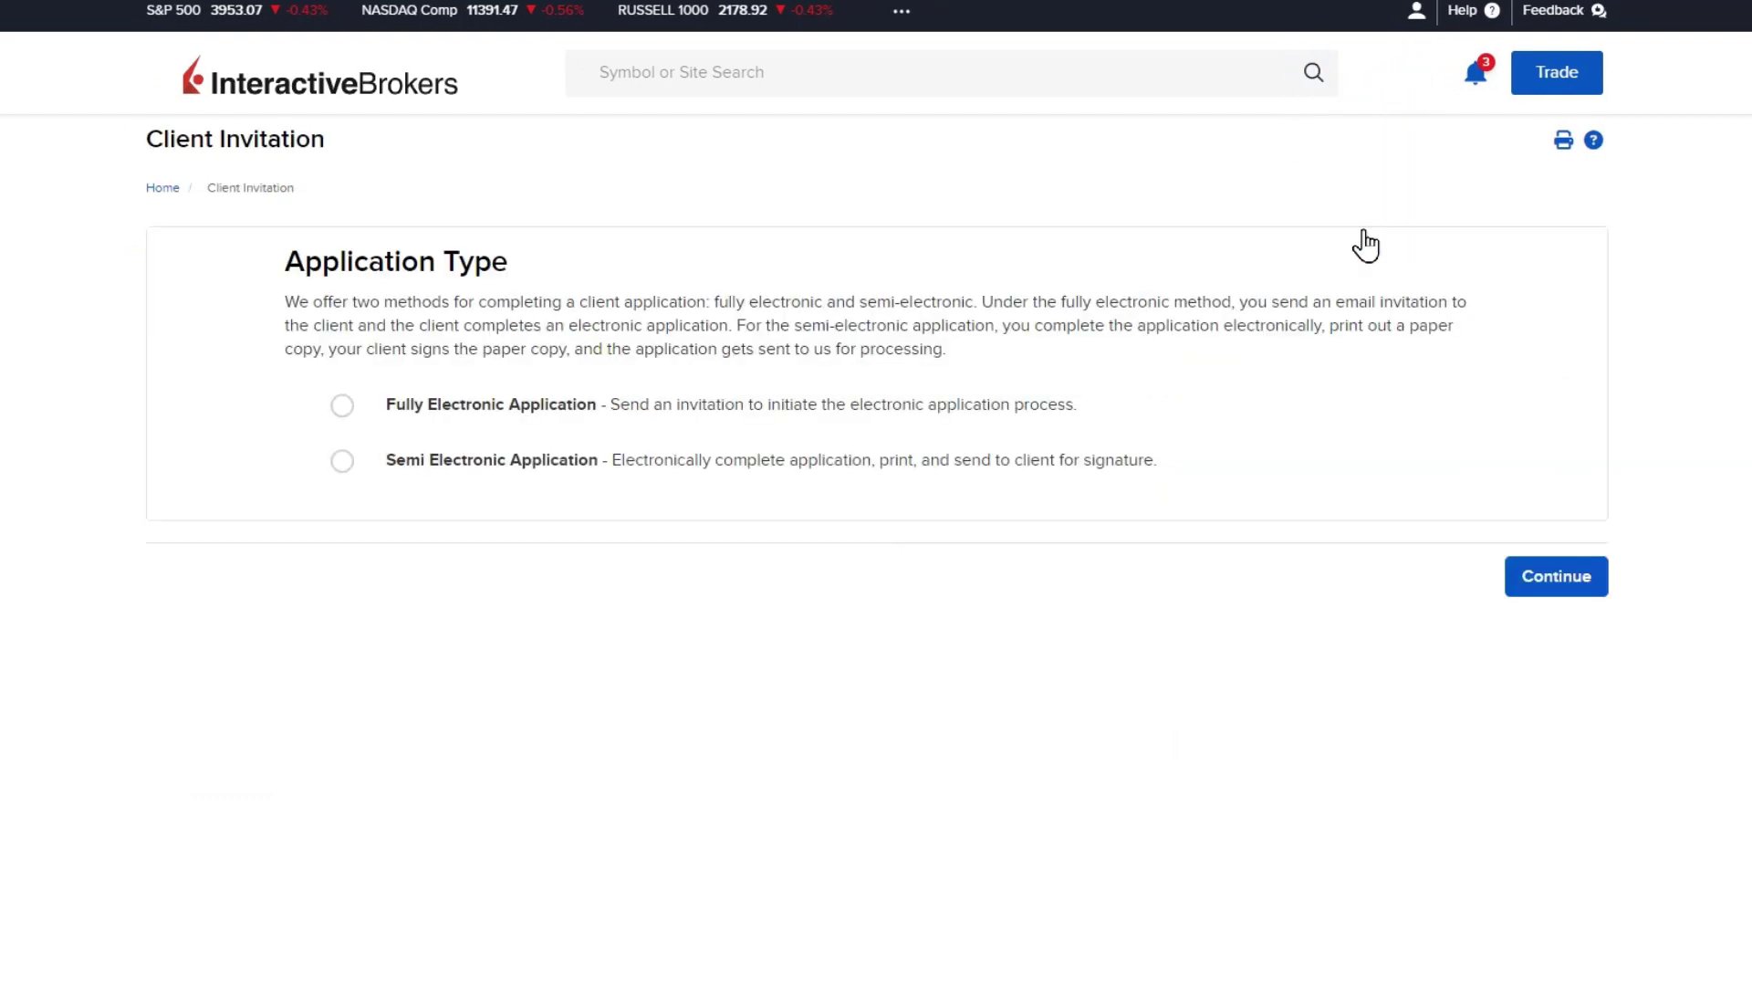
left_click(361, 411)
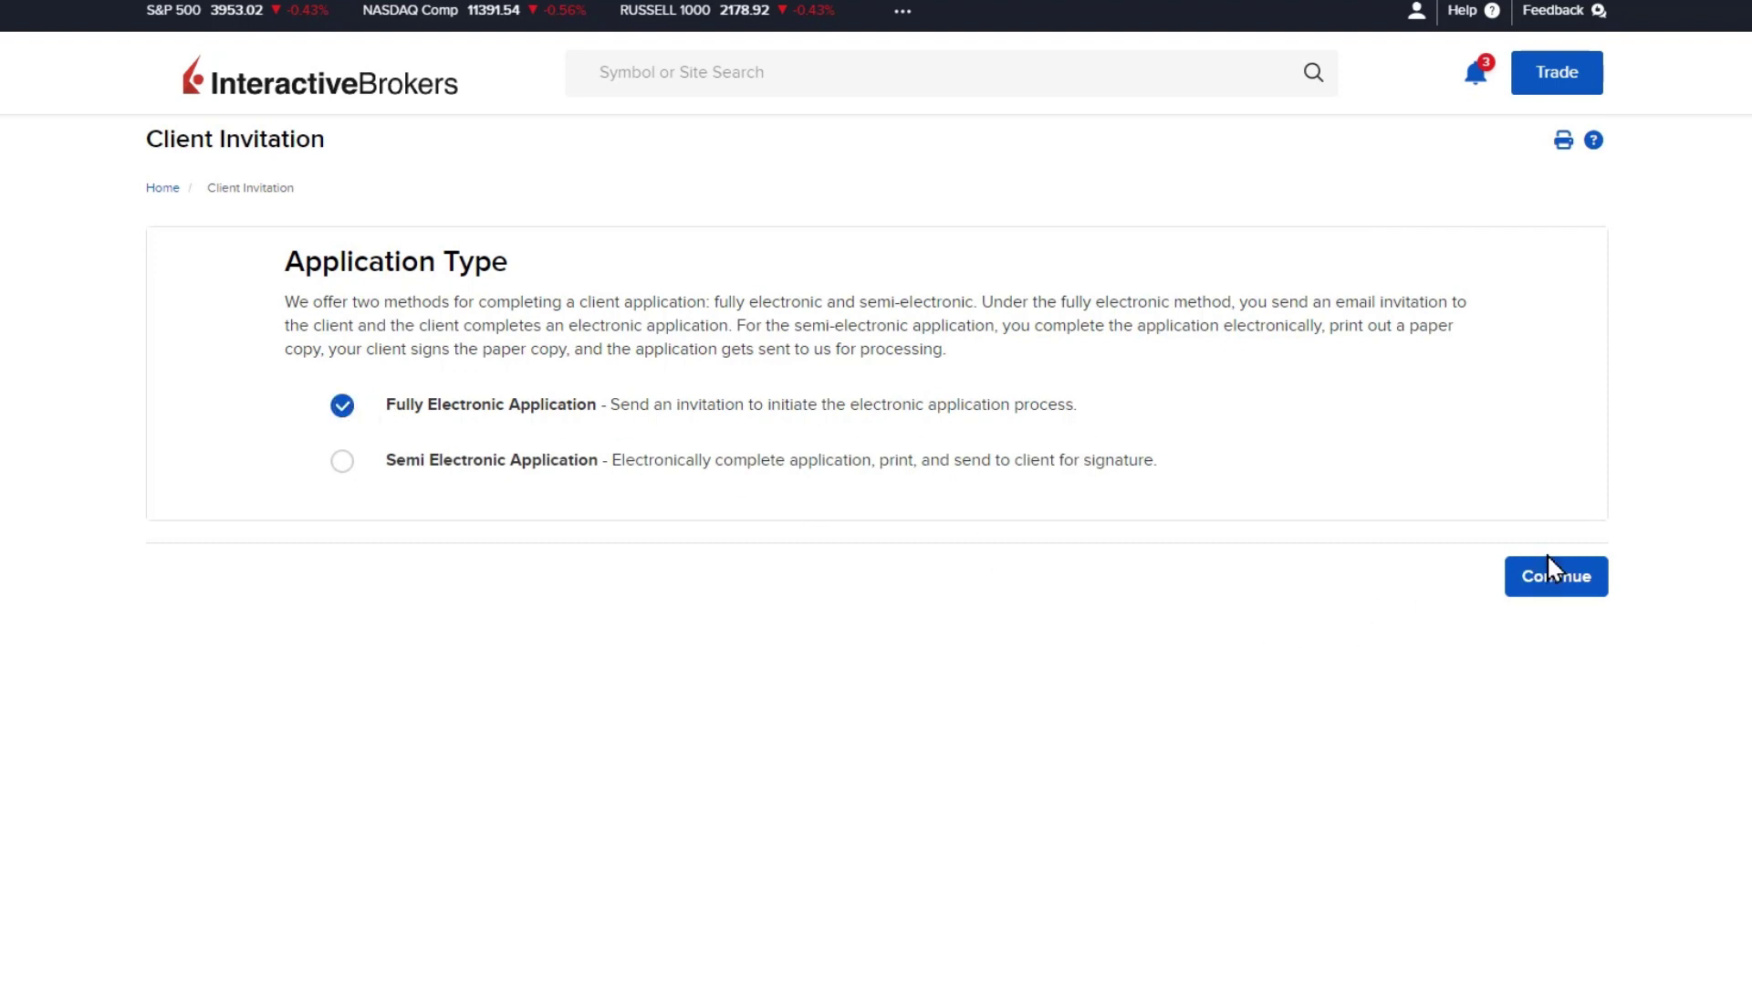
left_click(1550, 580)
left_click(803, 373)
type("John ")
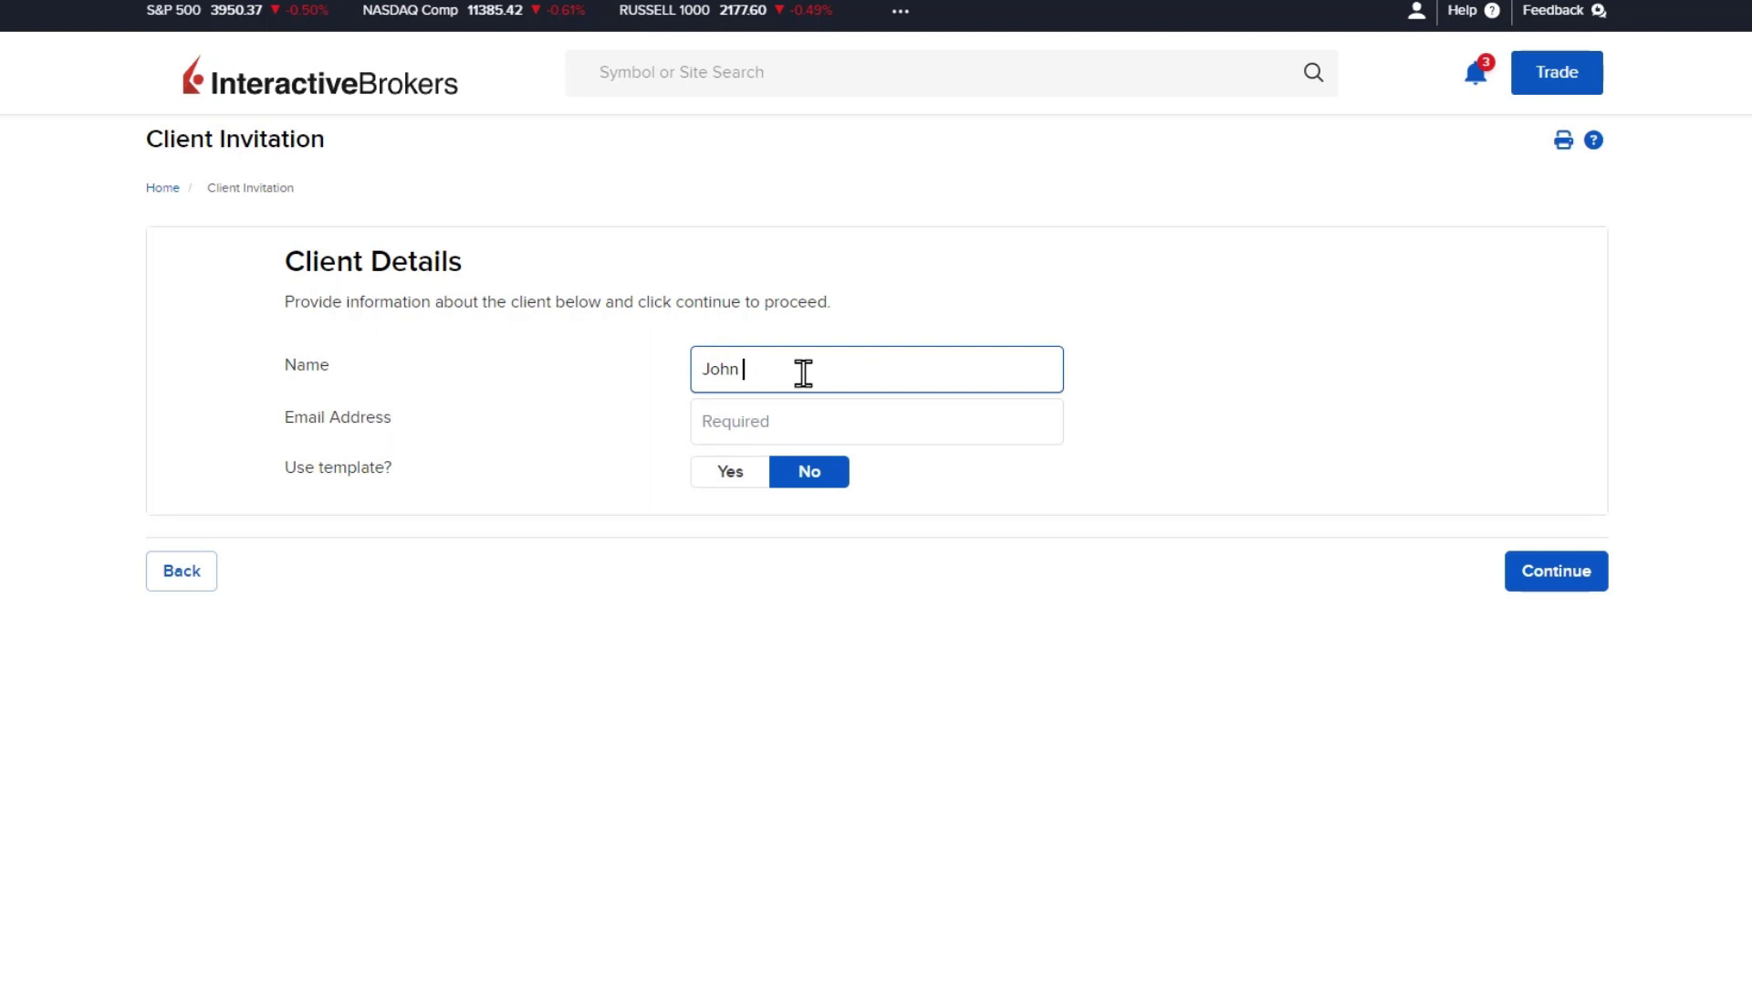
type("Doe")
left_click(739, 419)
type("JDoe")
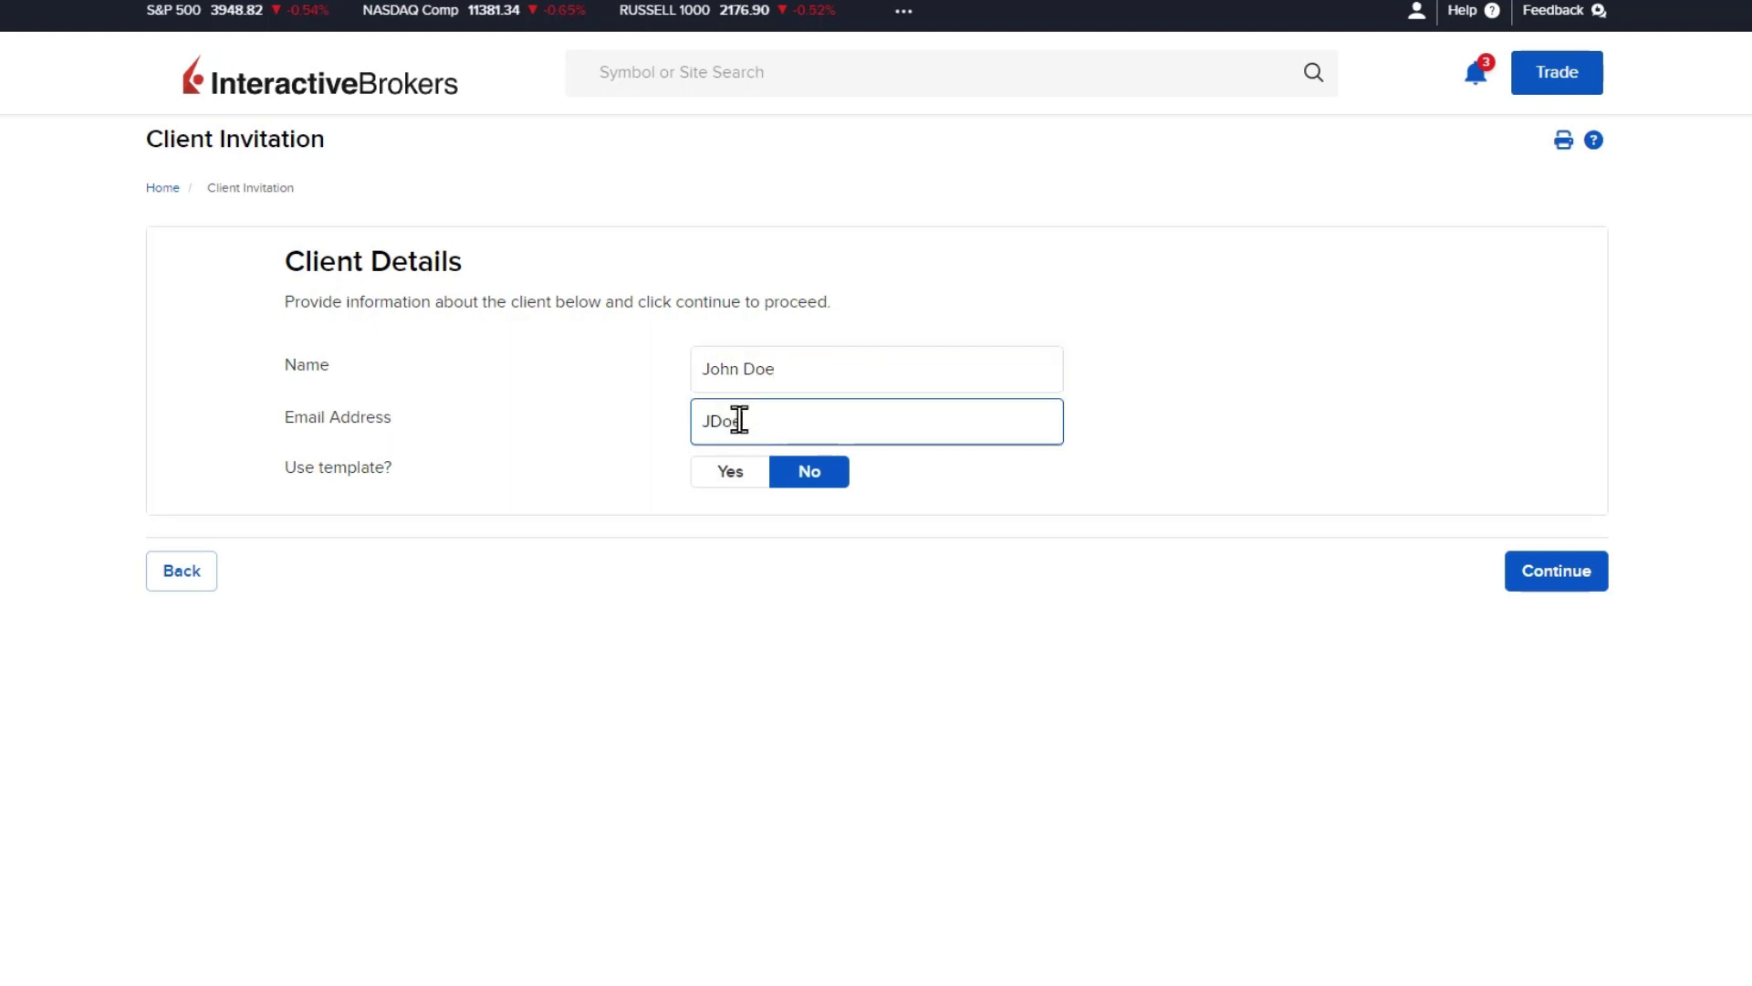
type("@email.com")
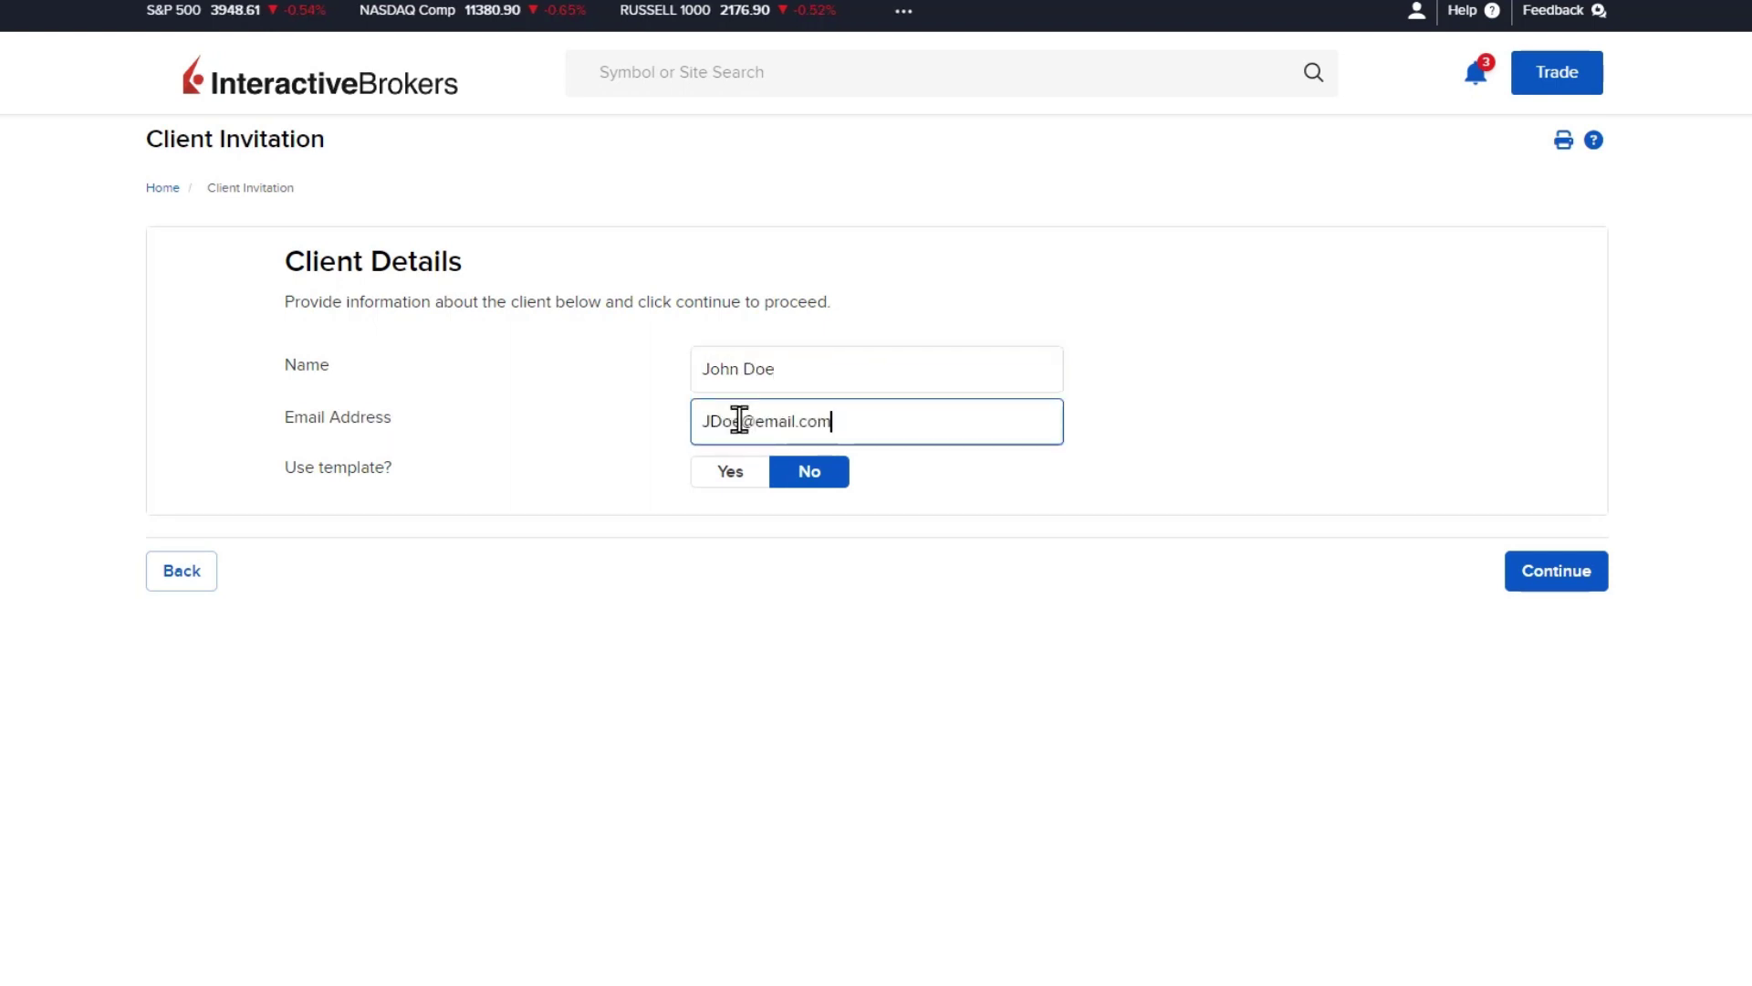
Apply the Test2 template and send the invitation to the client.
left_click(741, 475)
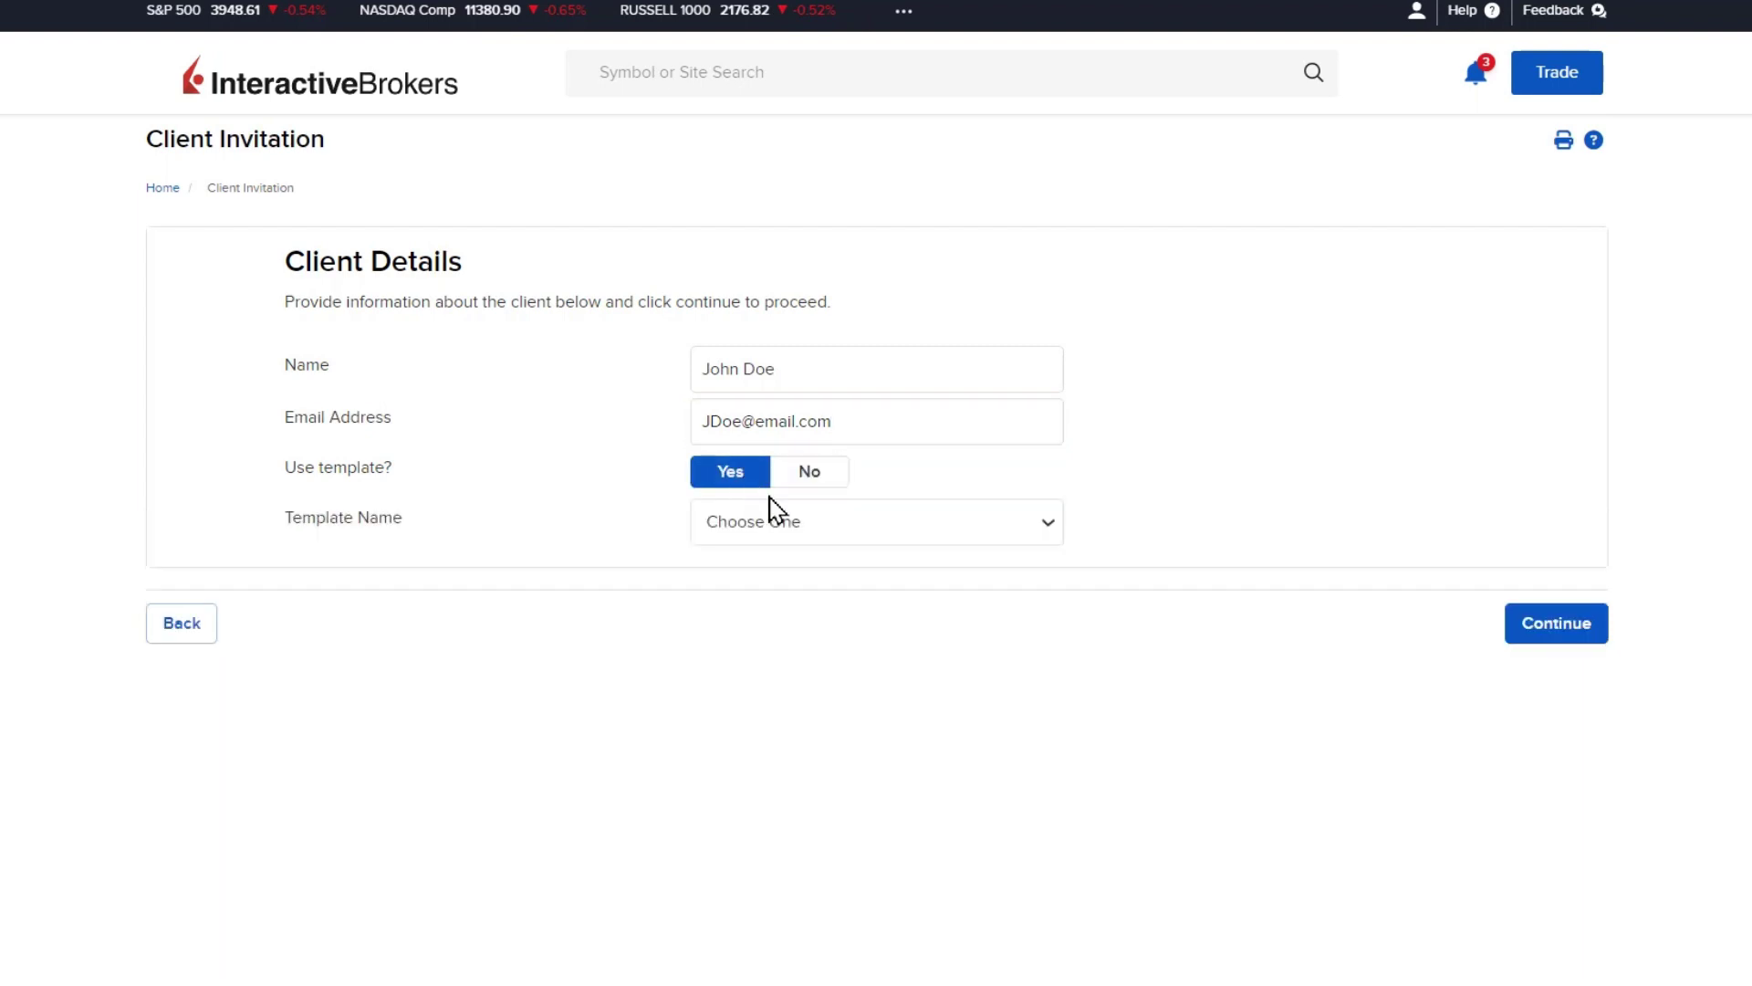
left_click(835, 529)
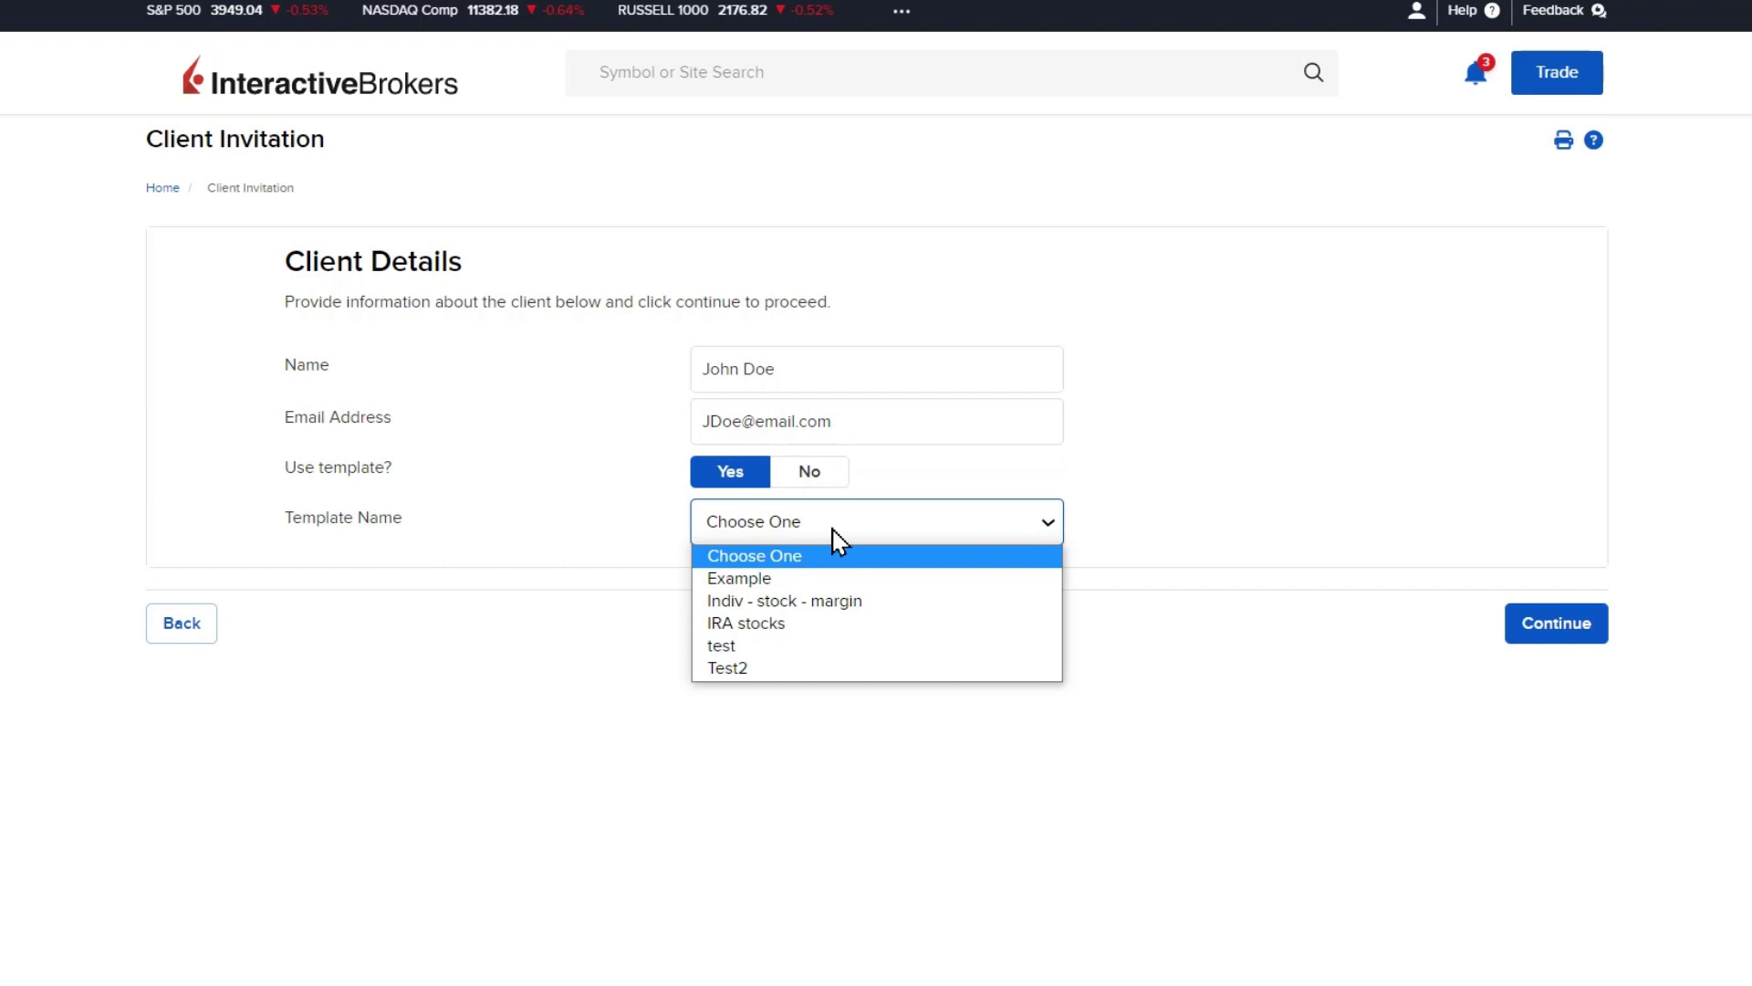
left_click(815, 672)
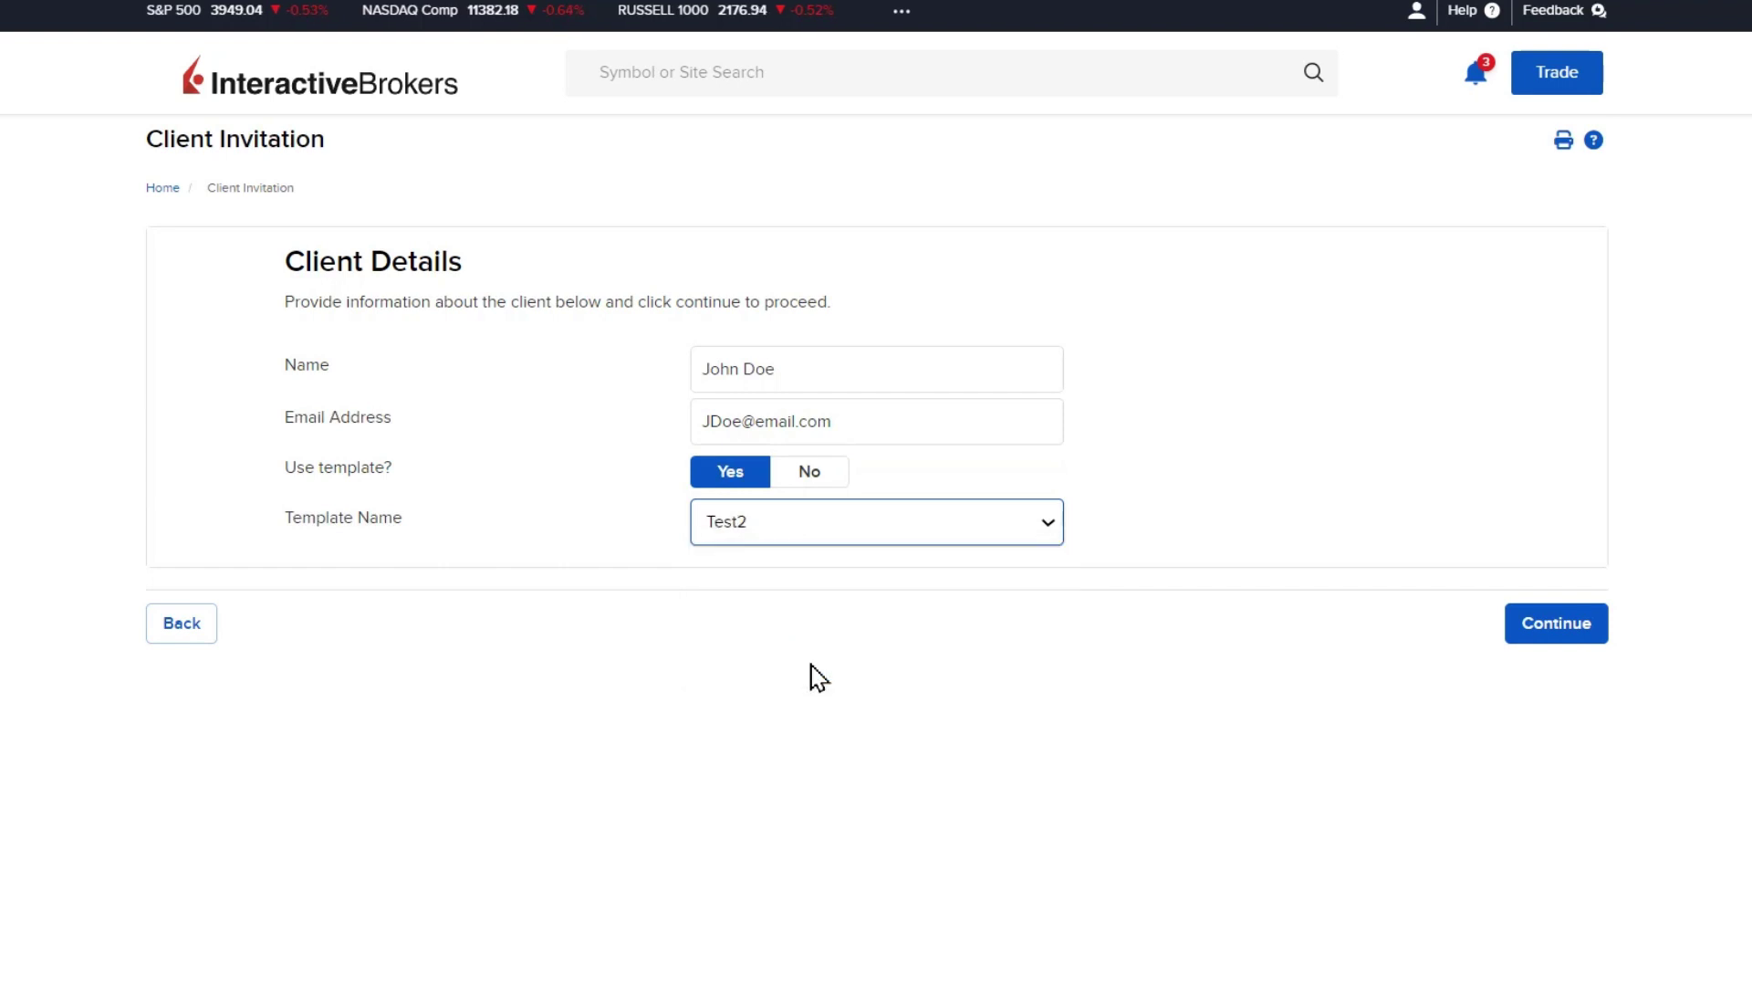
left_click(1593, 636)
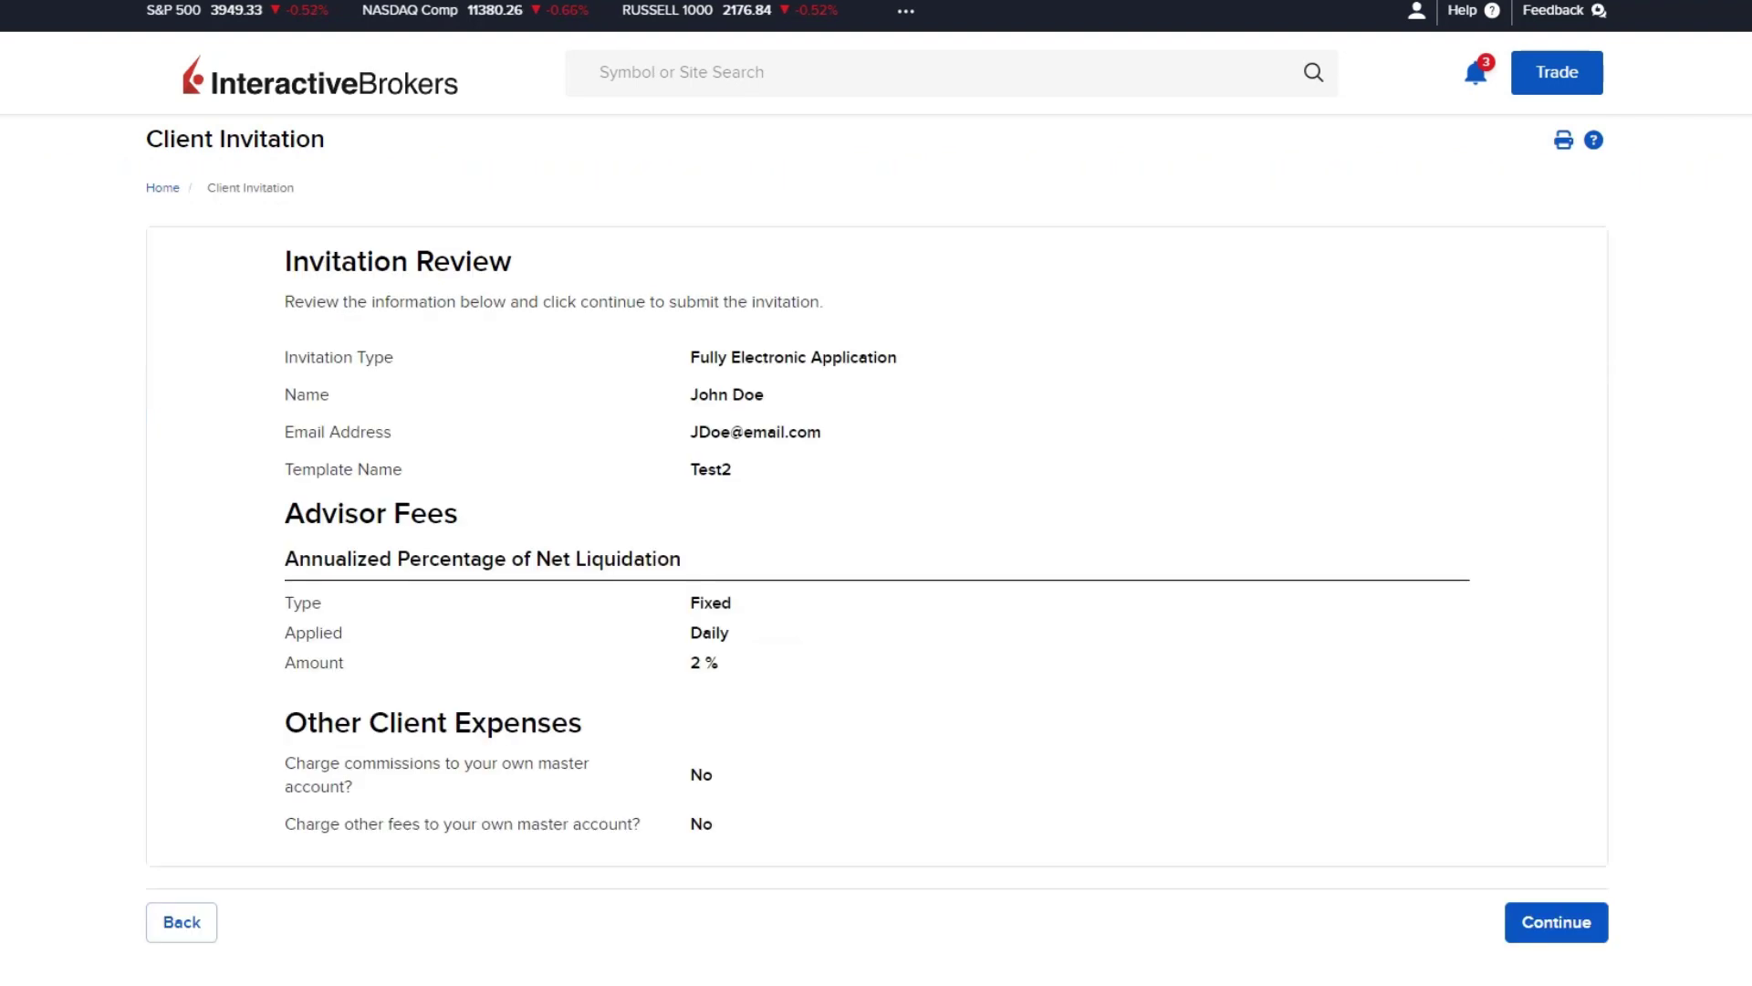
left_click(1584, 925)
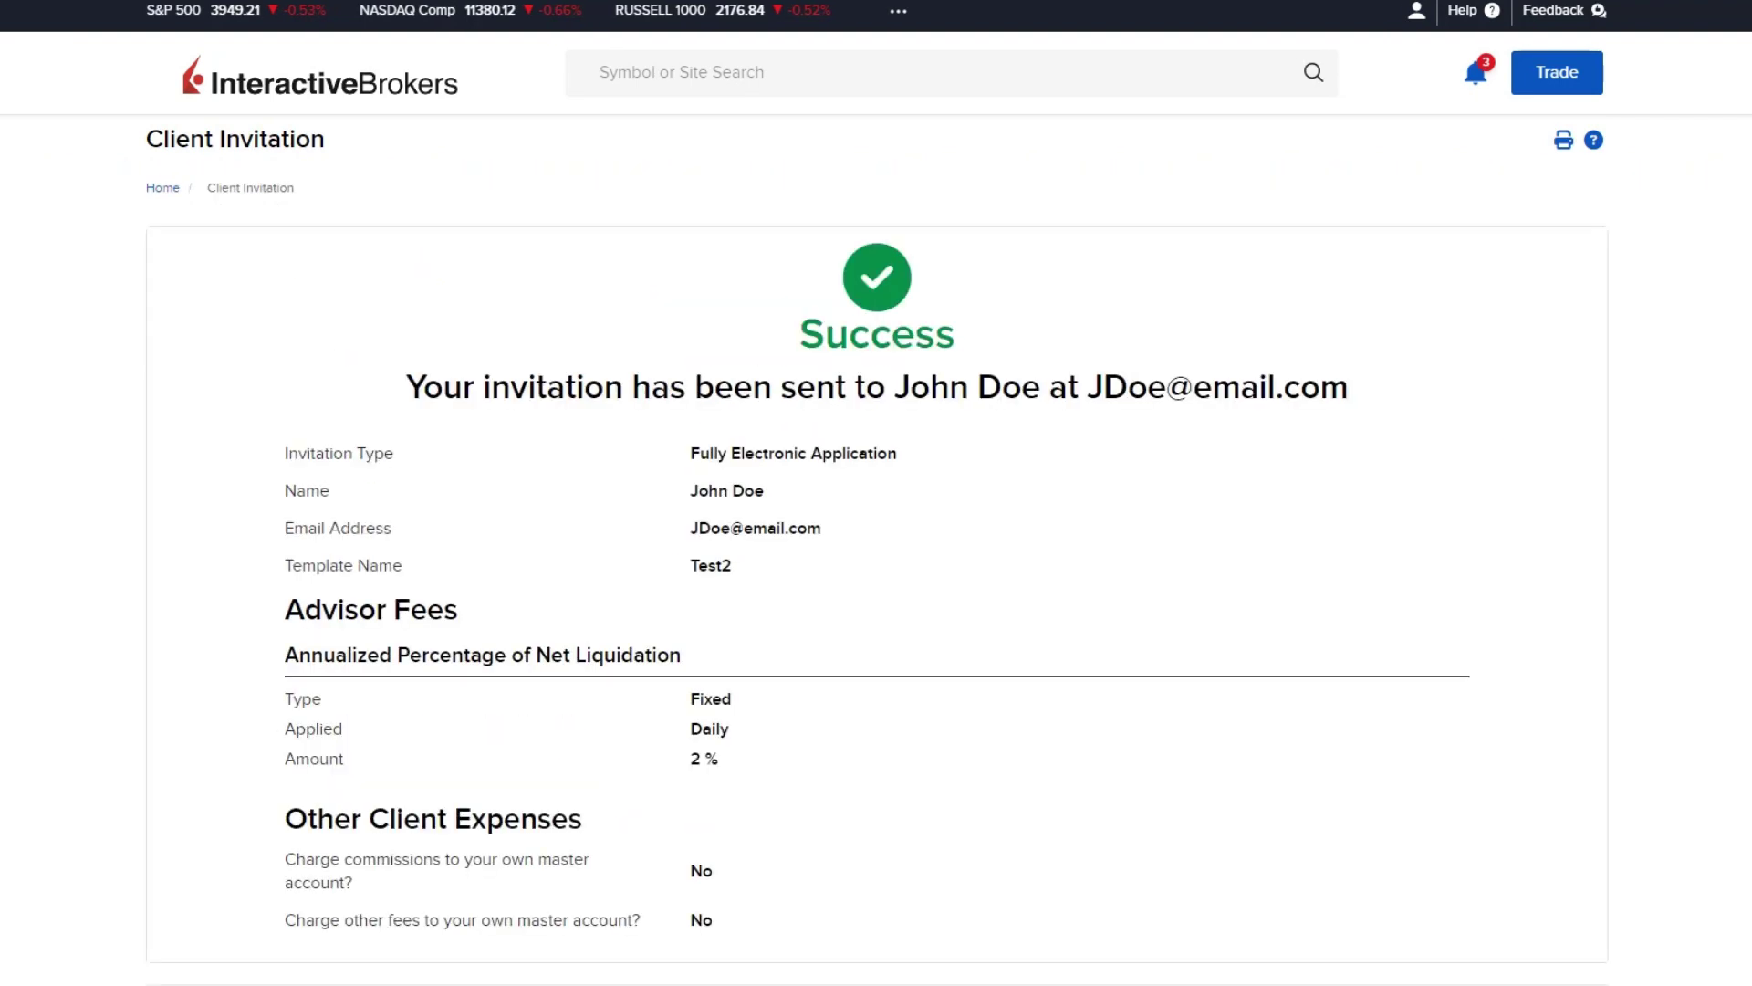